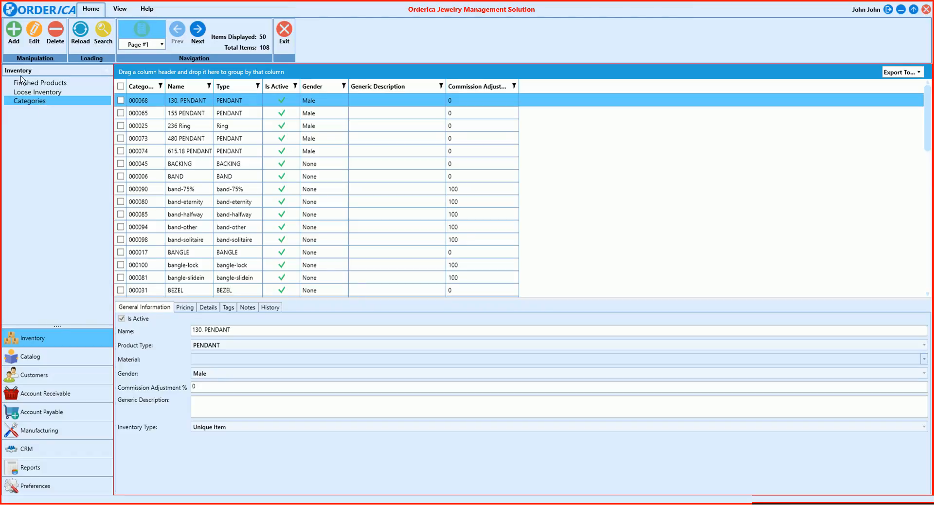
# - Create a new product category and name it Gold Bracelets
pyautogui.click(13, 37)
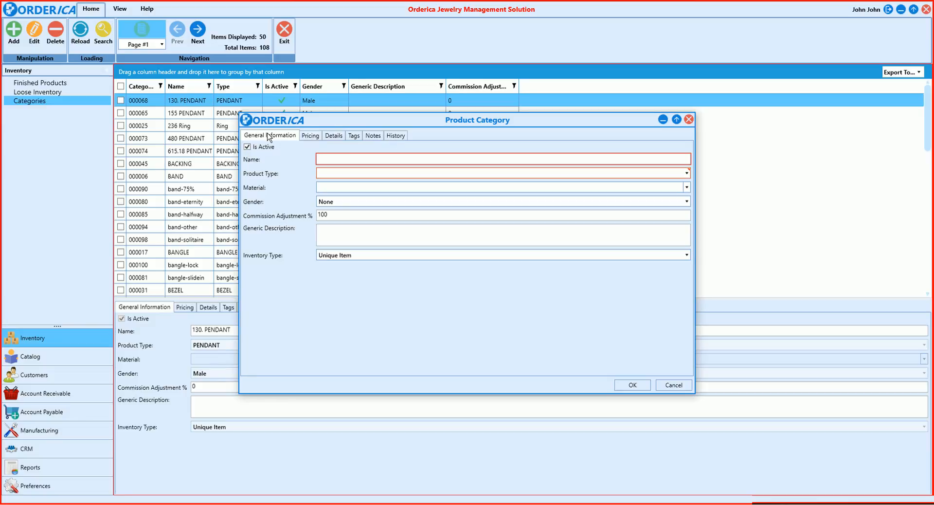
pyautogui.click(330, 154)
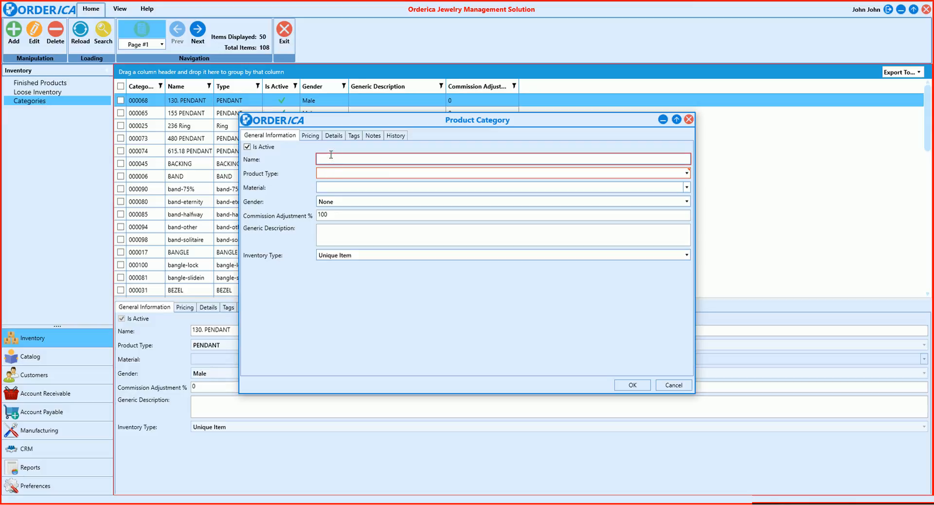
pyautogui.write('Gold Br')
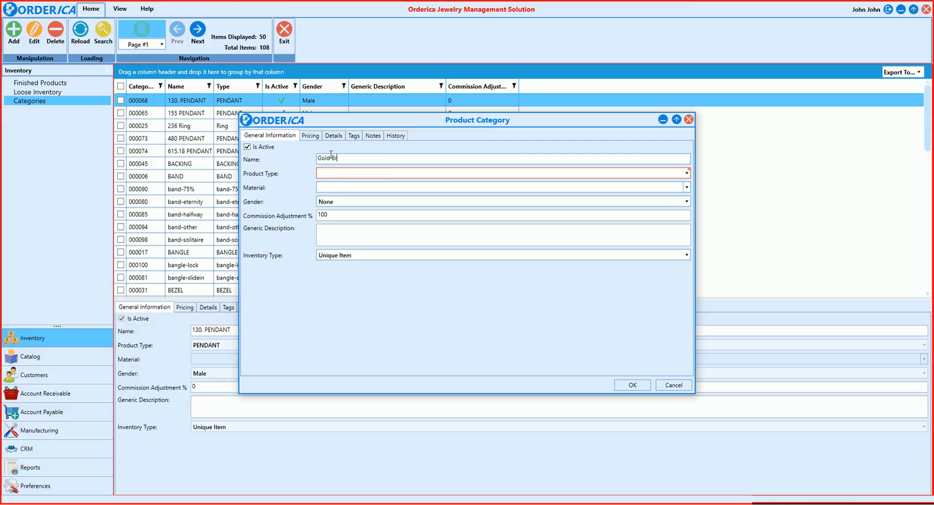
pyautogui.write('acelets')
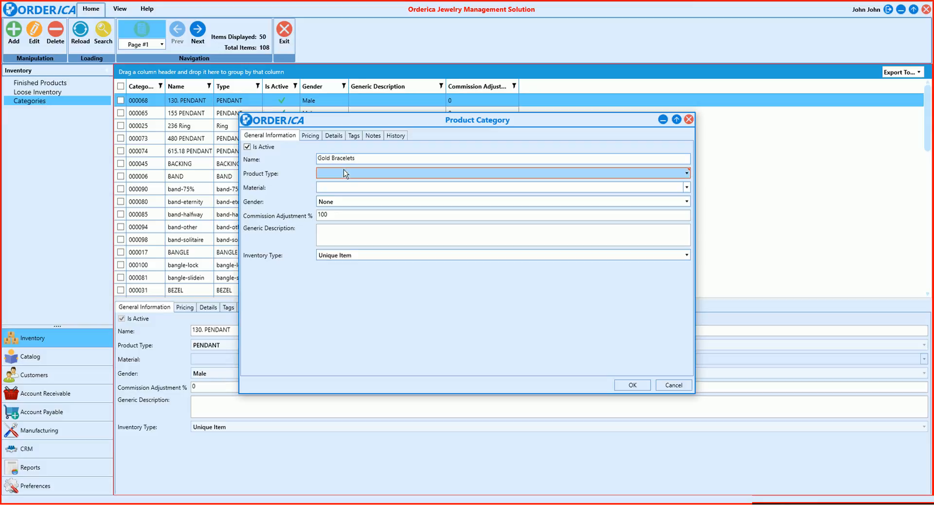
# - Set the category's product type to Bracelet and its material to Gold
pyautogui.click(345, 173)
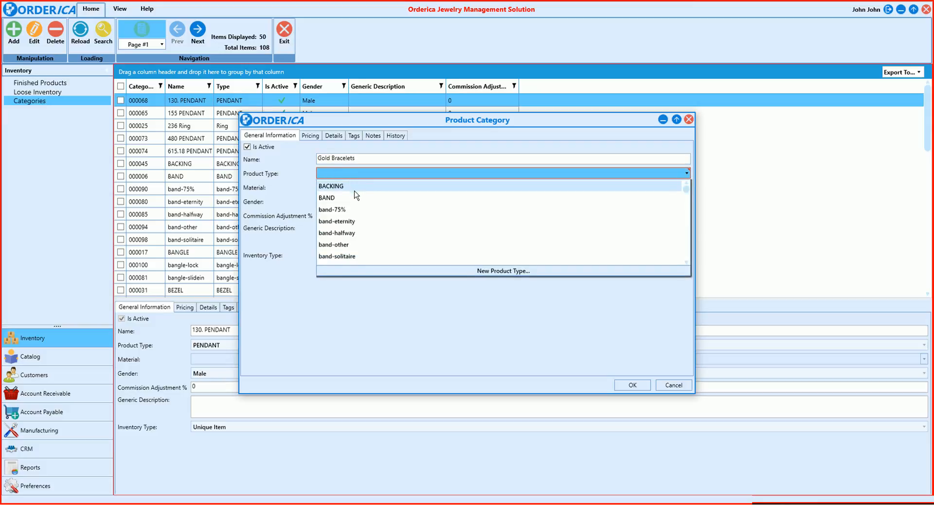
pyautogui.scroll(-3, 358, 202)
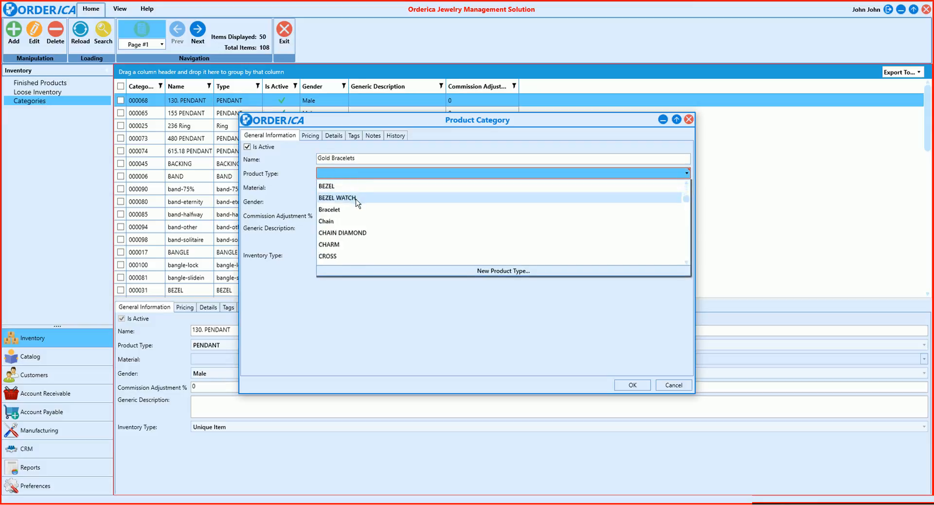
pyautogui.click(358, 209)
pyautogui.click(343, 187)
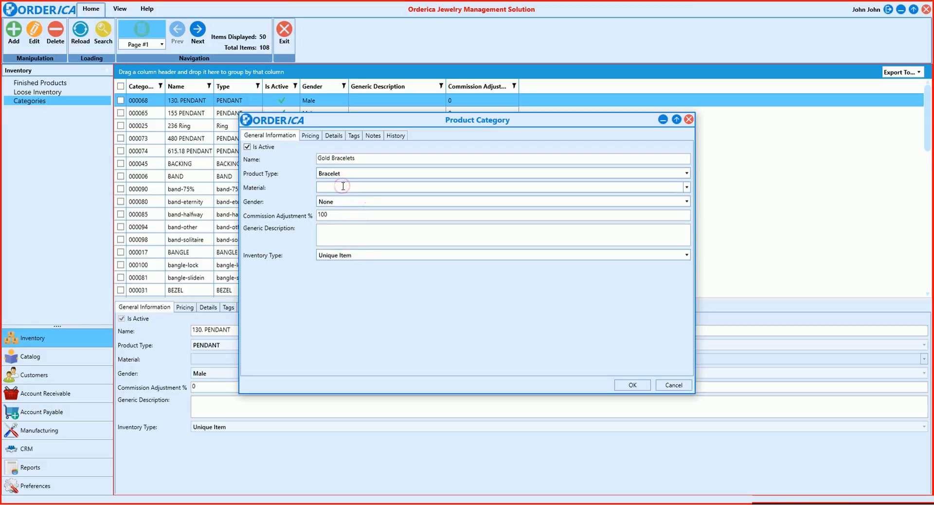
pyautogui.write('Gold')
# - Set the commission adjustment to 90% and the inventory type to Bulk Item
pyautogui.click(340, 216)
pyautogui.write('90')
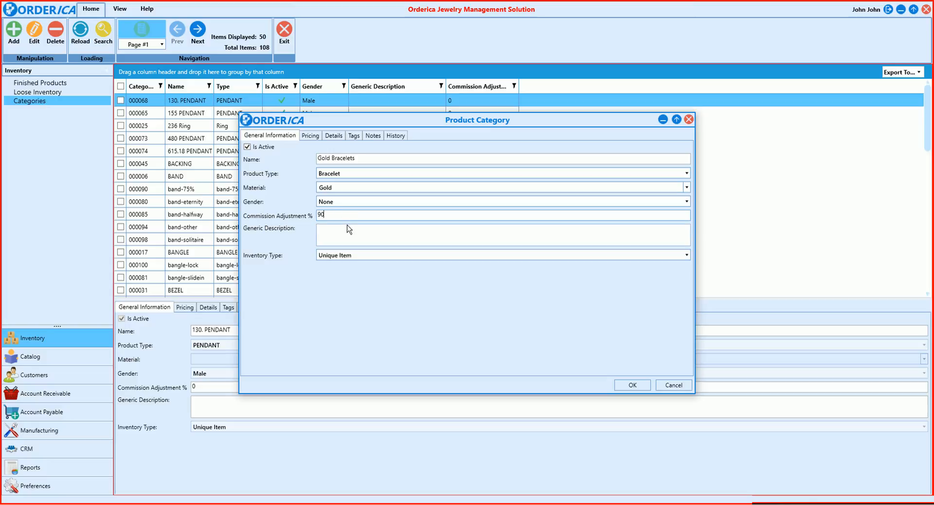
pyautogui.click(344, 255)
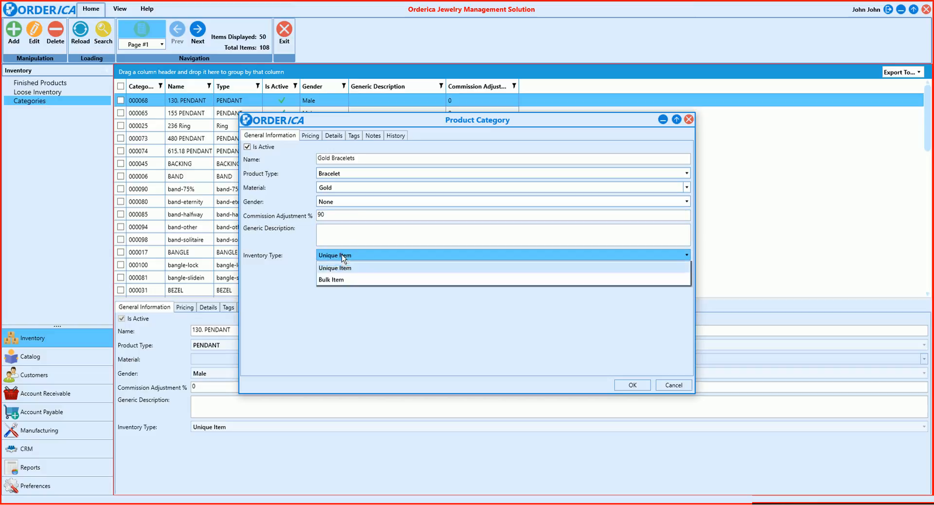
pyautogui.click(348, 280)
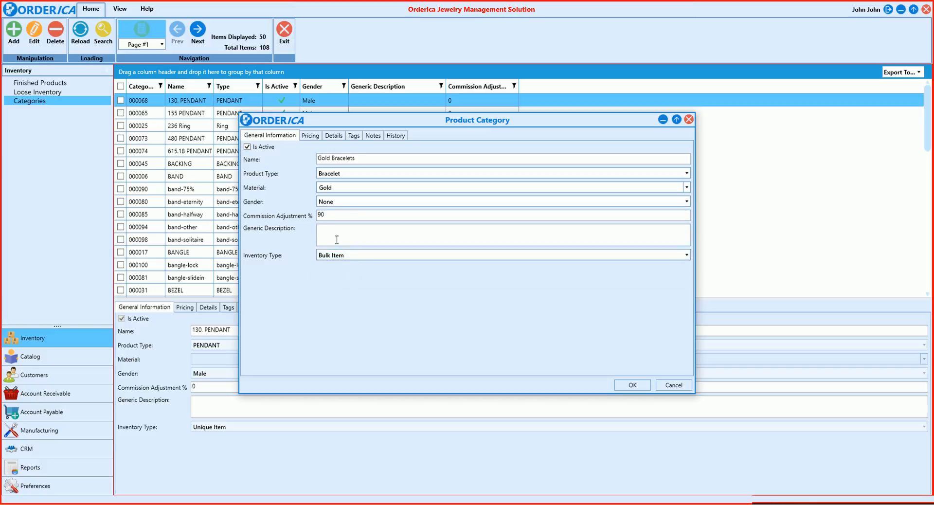
# - Add automatic markup tiers: $100.00 minimum cost with markup 2.00 and minimum markup 1.50, and $500.00 with 2.00 and 1.25
pyautogui.click(311, 139)
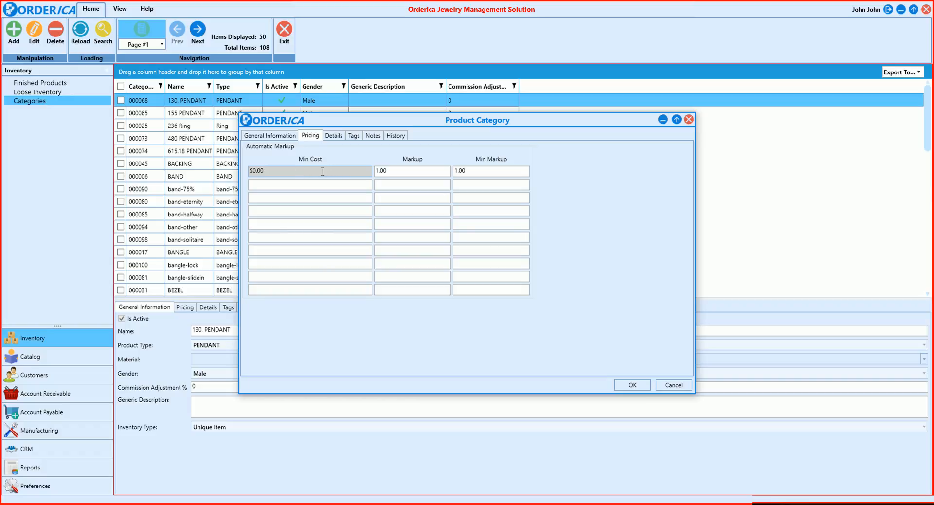
pyautogui.click(288, 170)
pyautogui.click(278, 183)
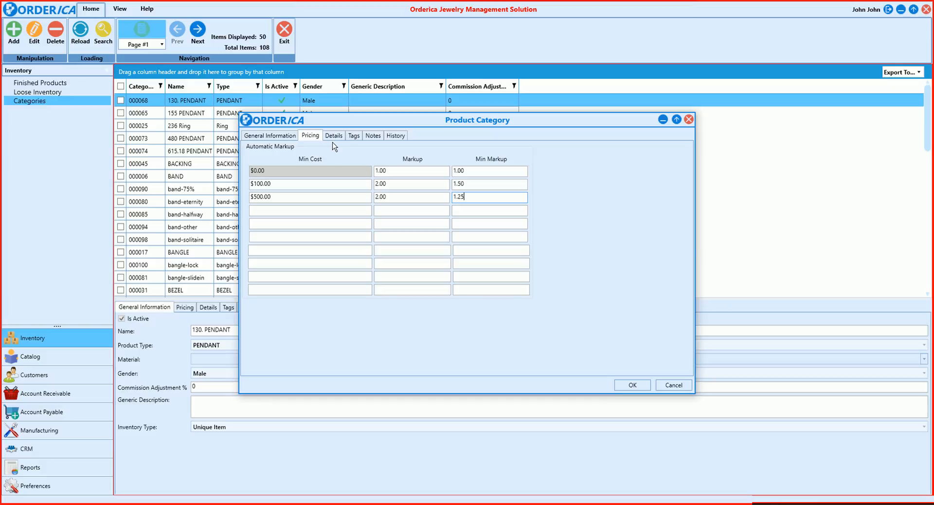
# - Enable the Weight and Size details for the category, without adding any custom property
pyautogui.click(334, 136)
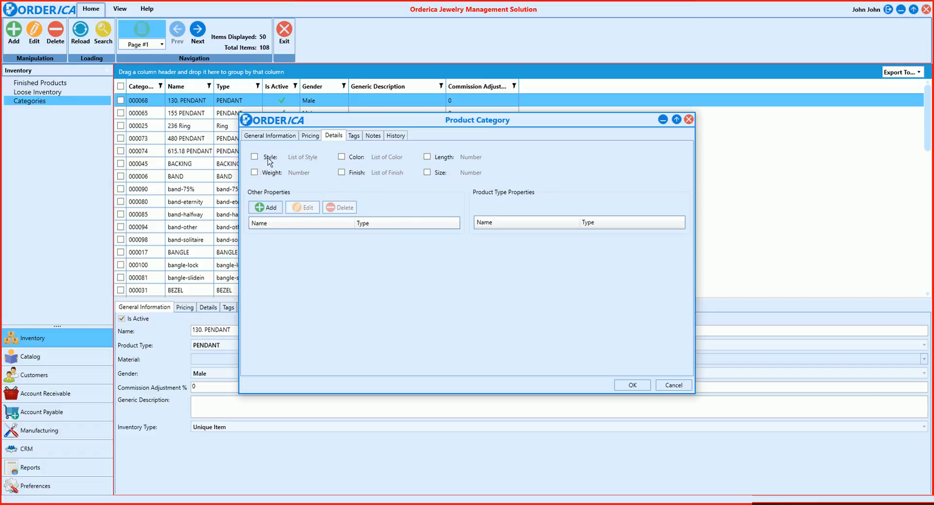
pyautogui.click(254, 173)
pyautogui.click(274, 208)
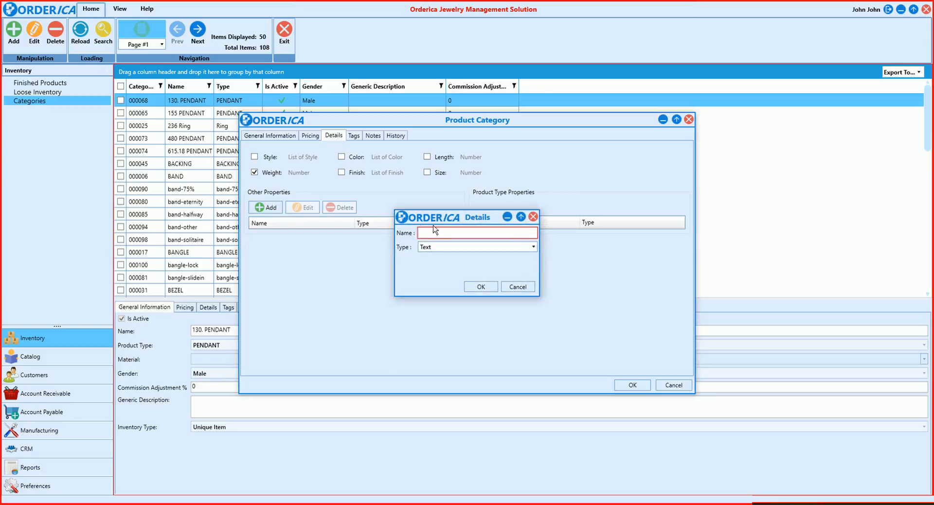
pyautogui.click(532, 216)
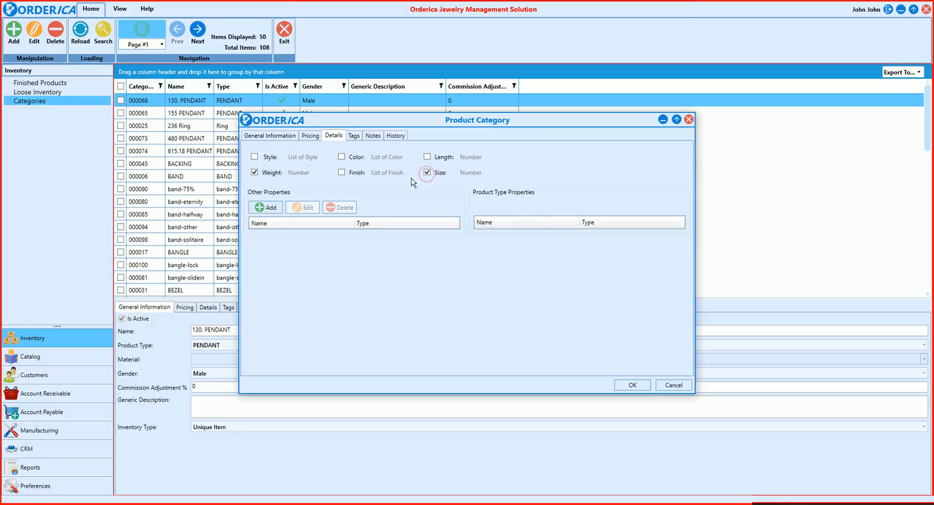
# - Choose the TJT_172 tag for the category and add one field to it
pyautogui.click(354, 136)
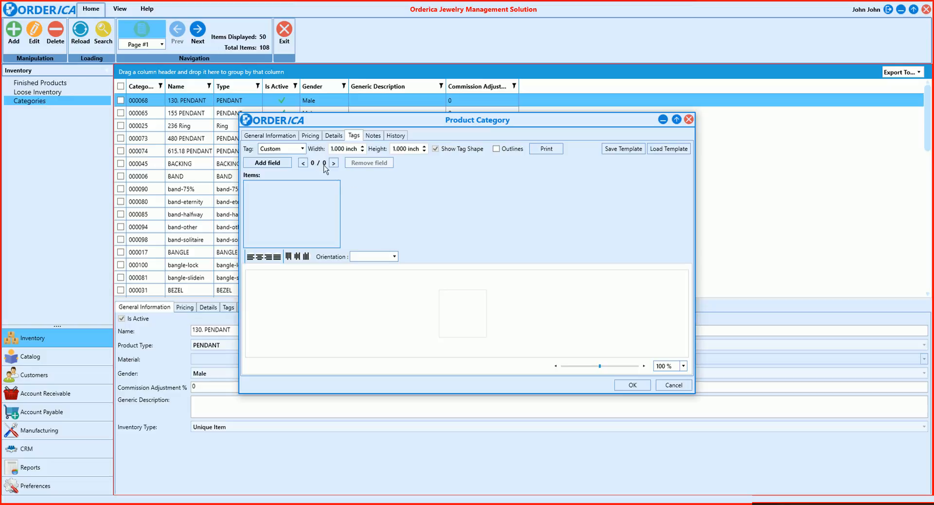
pyautogui.click(291, 149)
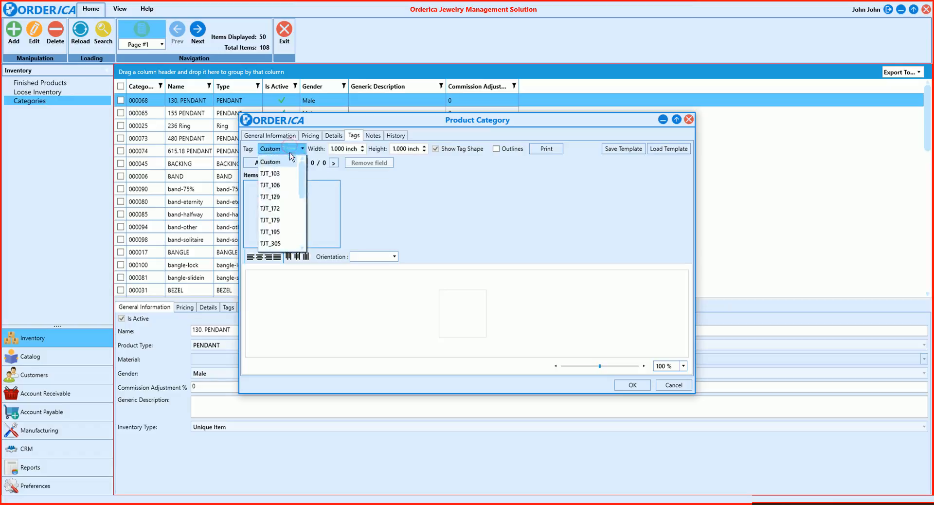
pyautogui.click(282, 210)
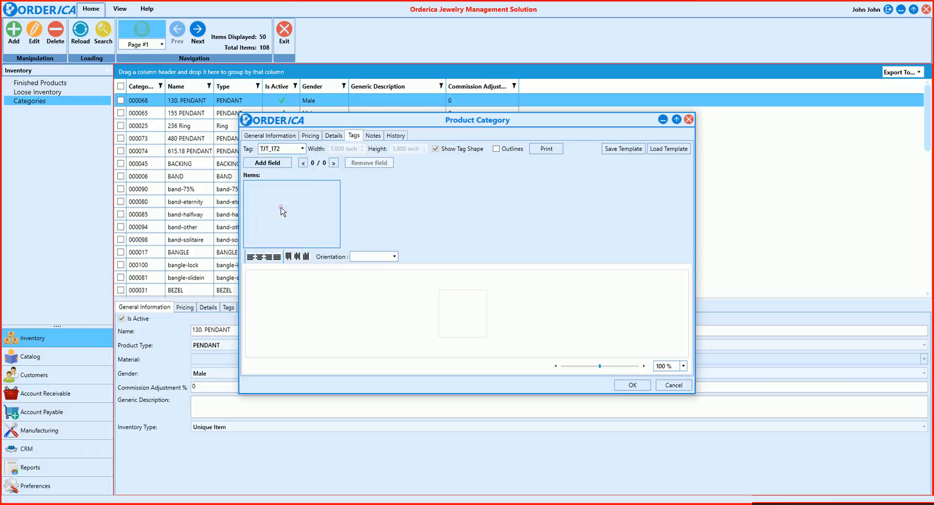
pyautogui.click(285, 162)
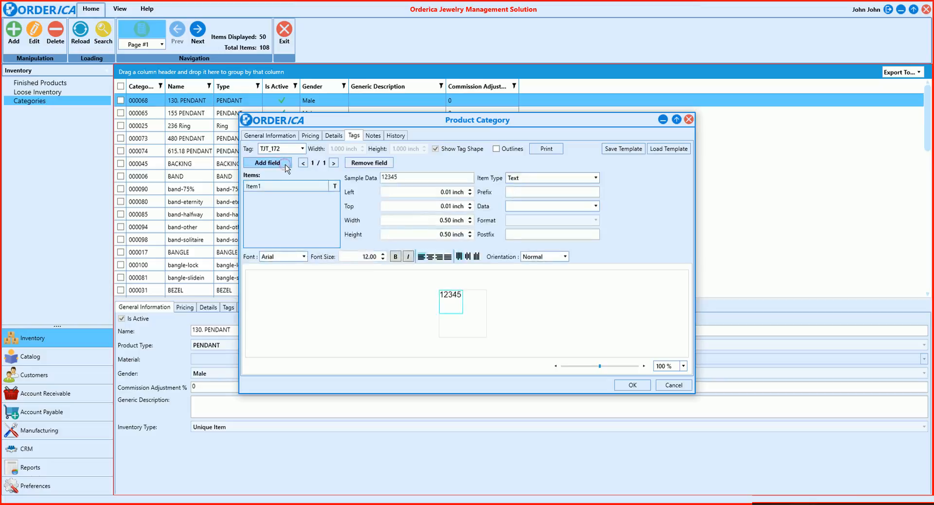
# - Link the tag field to SKU# data, keep it as Text, and set its sample data to 123
pyautogui.click(595, 205)
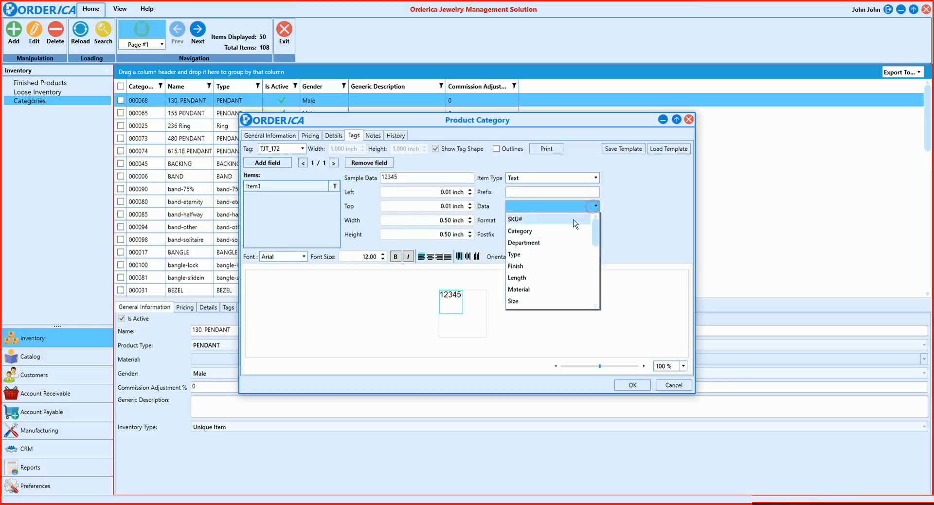
pyautogui.click(575, 224)
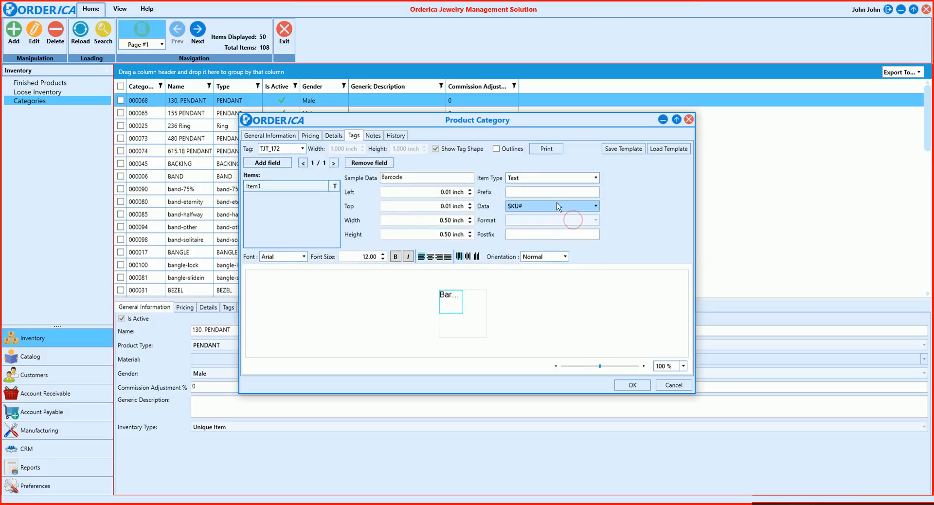
pyautogui.click(558, 180)
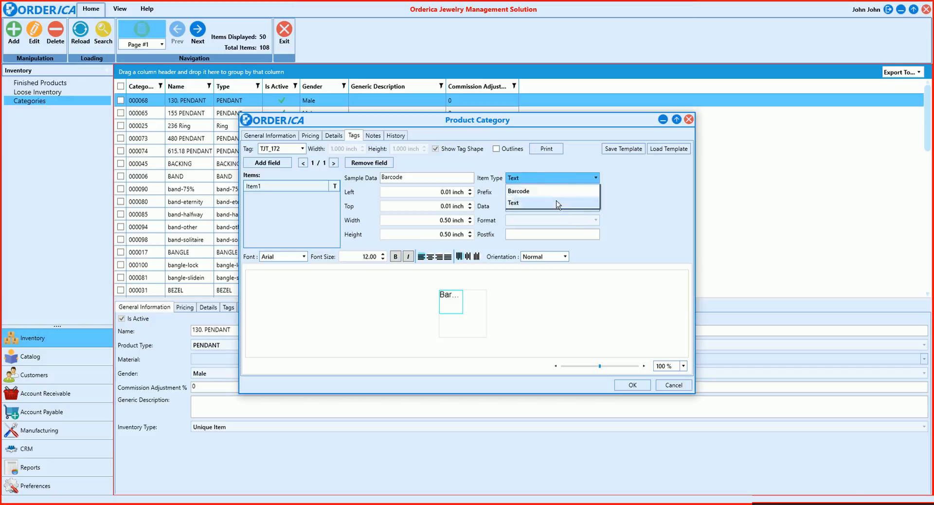
pyautogui.click(616, 200)
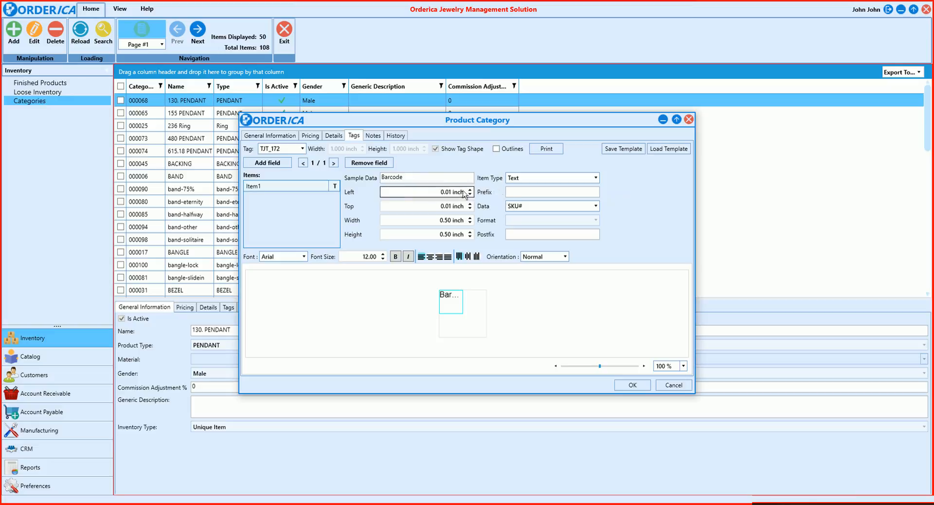
pyautogui.doubleClick(397, 177)
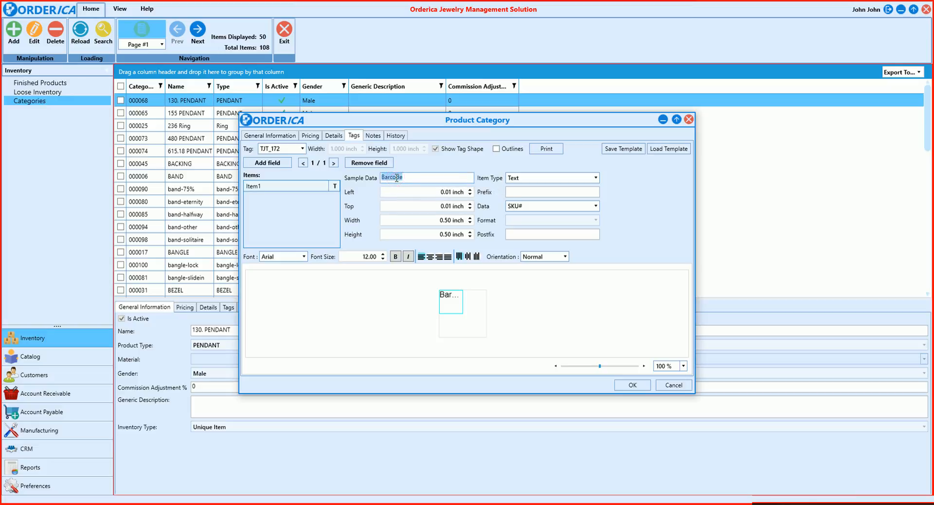
pyautogui.write('123')
# - Try nudging the tag field's left and top offsets, and return both to 0.01 inch
pyautogui.click(471, 190)
pyautogui.click(470, 194)
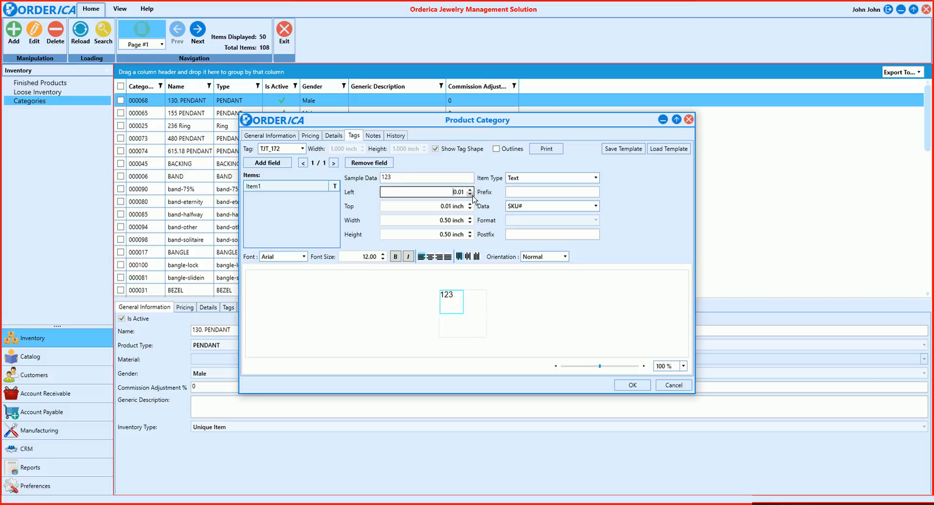
pyautogui.click(470, 204)
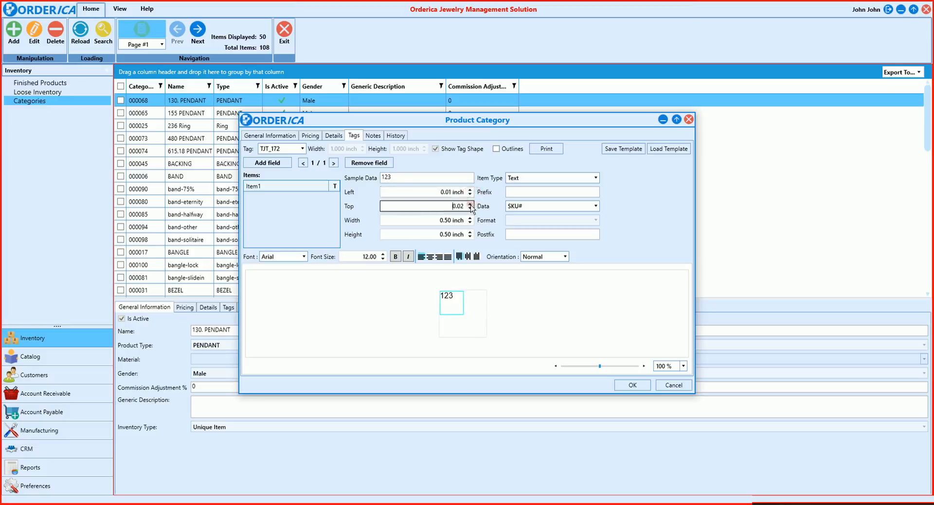
pyautogui.click(470, 205)
pyautogui.click(470, 208)
pyautogui.click(469, 208)
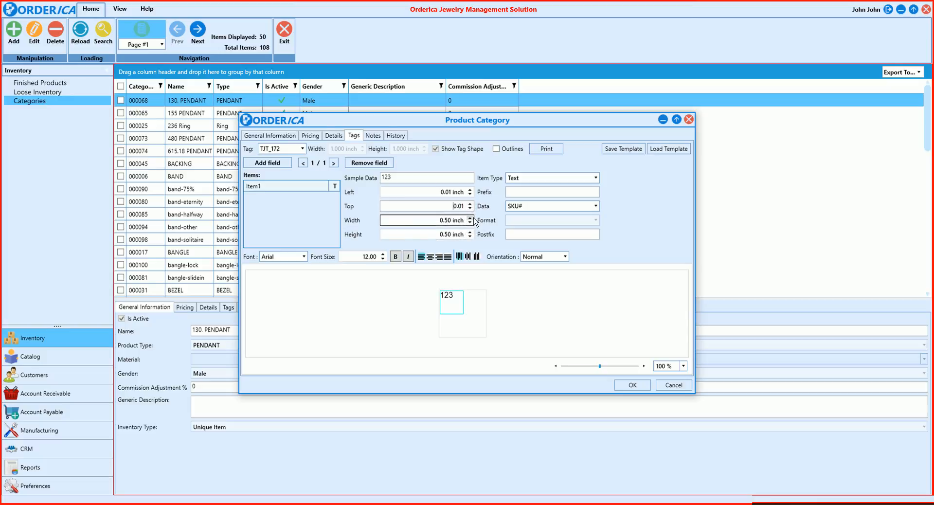
# - Set the tag field's data to Retail Price and leave its format blank
pyautogui.click(529, 207)
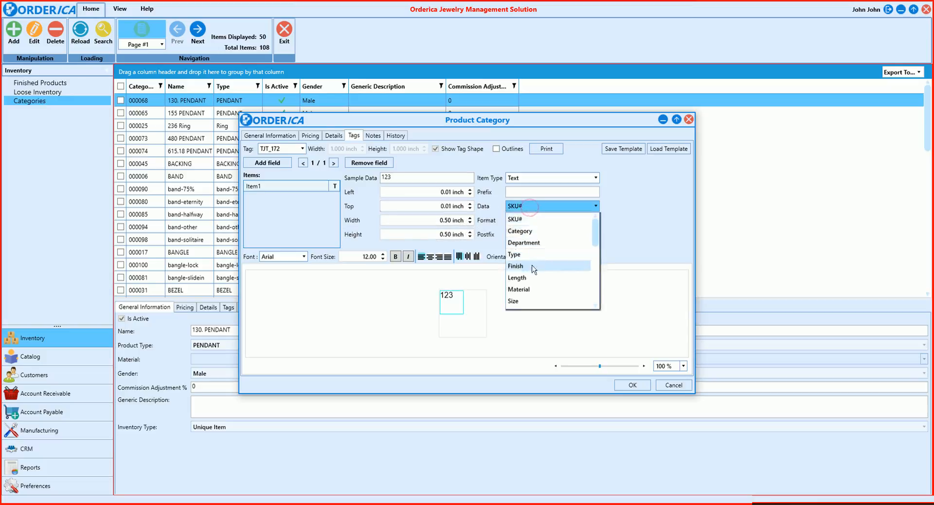
pyautogui.scroll(-5, 531, 287)
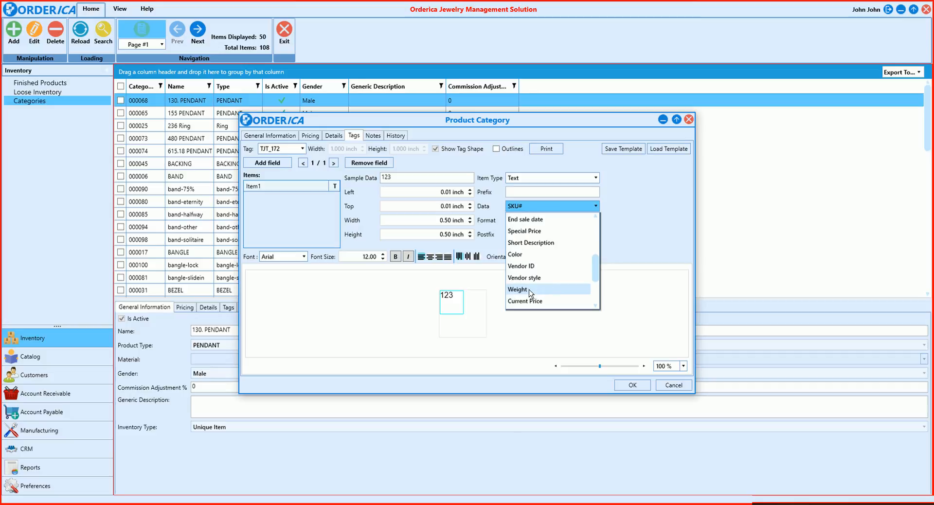
pyautogui.scroll(-2, 530, 292)
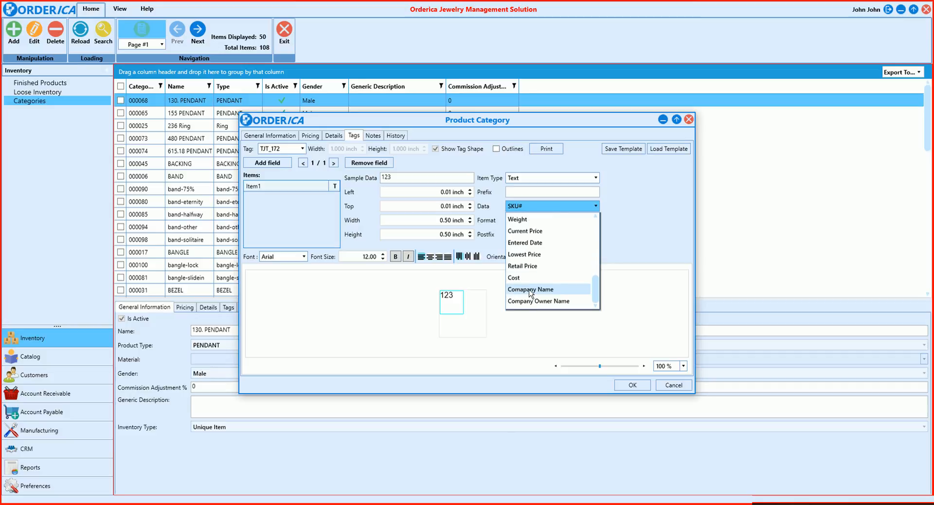
pyautogui.click(525, 265)
pyautogui.click(535, 222)
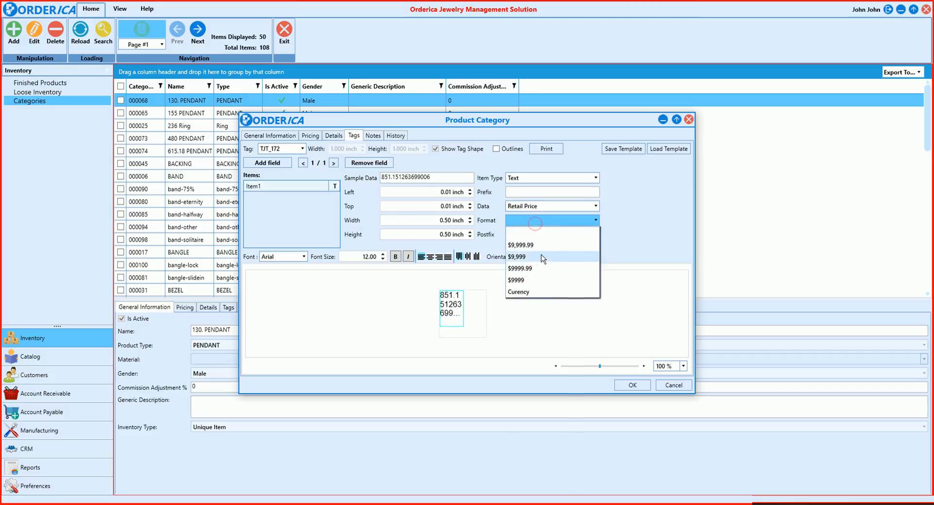
pyautogui.click(633, 228)
# - Try the alignment options on the tag field, ending with justified text aligned vertically to the bottom
pyautogui.click(430, 258)
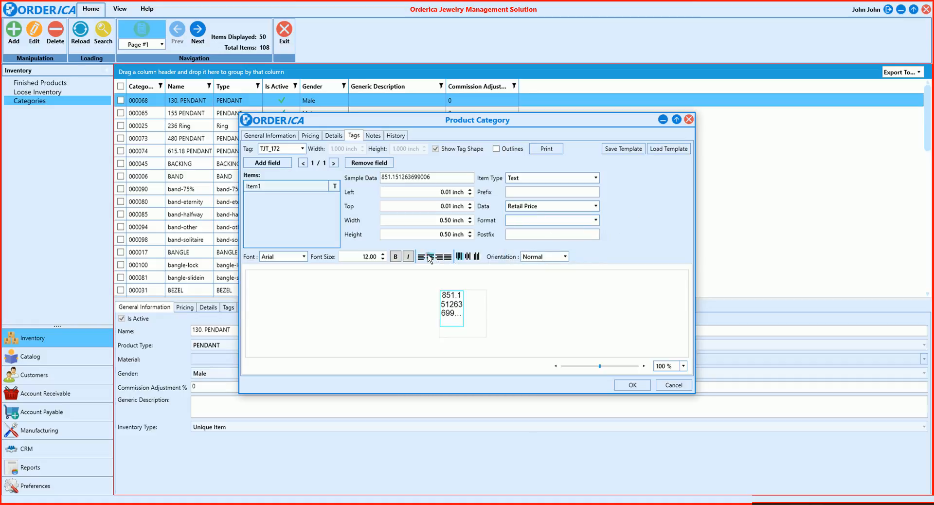
pyautogui.click(440, 257)
pyautogui.click(448, 257)
pyautogui.click(468, 256)
pyautogui.click(477, 257)
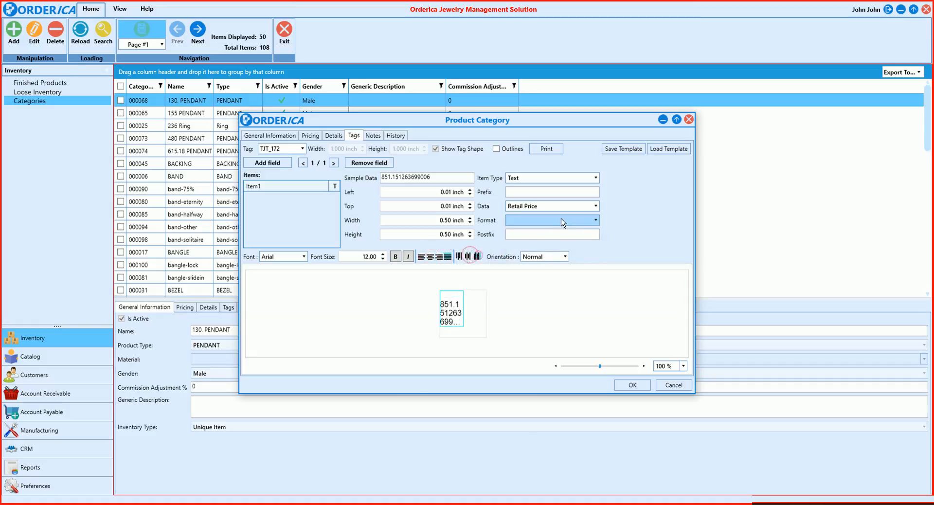
# - Start saving the tag design as a template and cancel without naming it
pyautogui.click(623, 152)
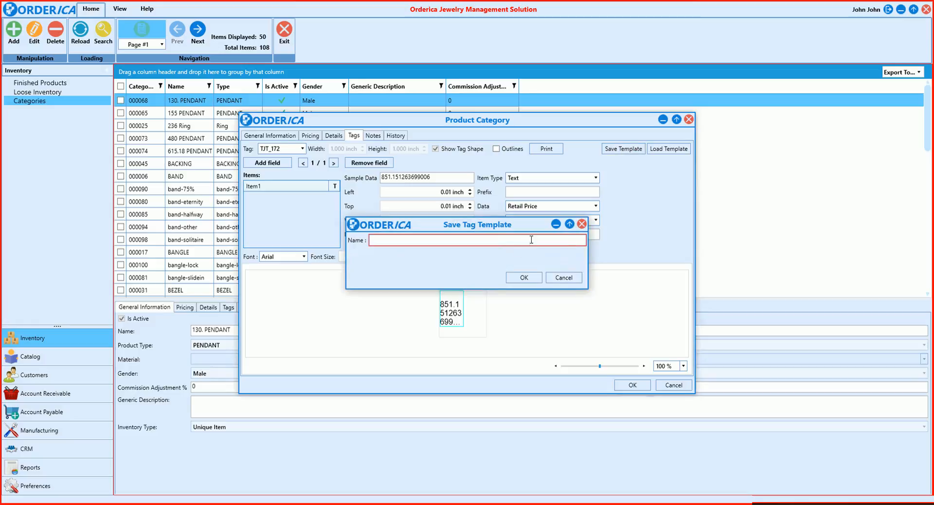
pyautogui.click(581, 225)
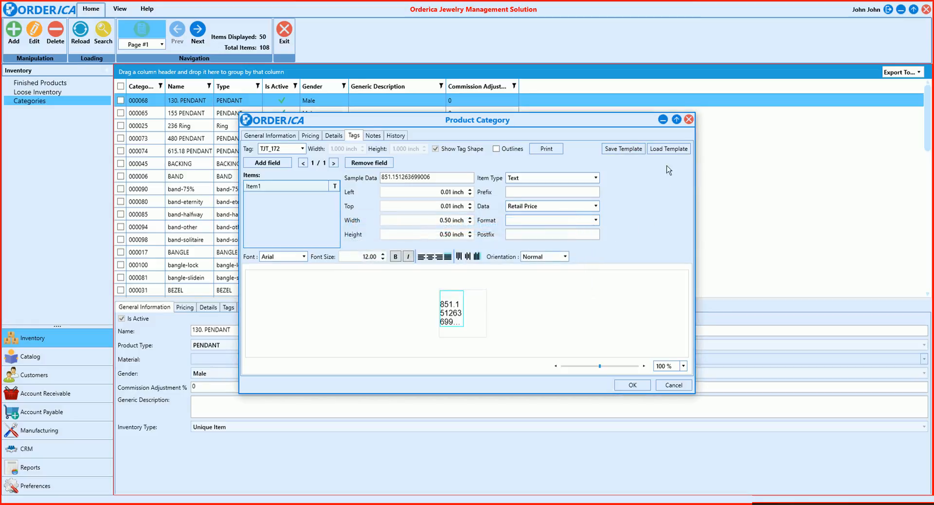
# - Load the Rat Tail Tag template into the category's tag design
pyautogui.click(674, 152)
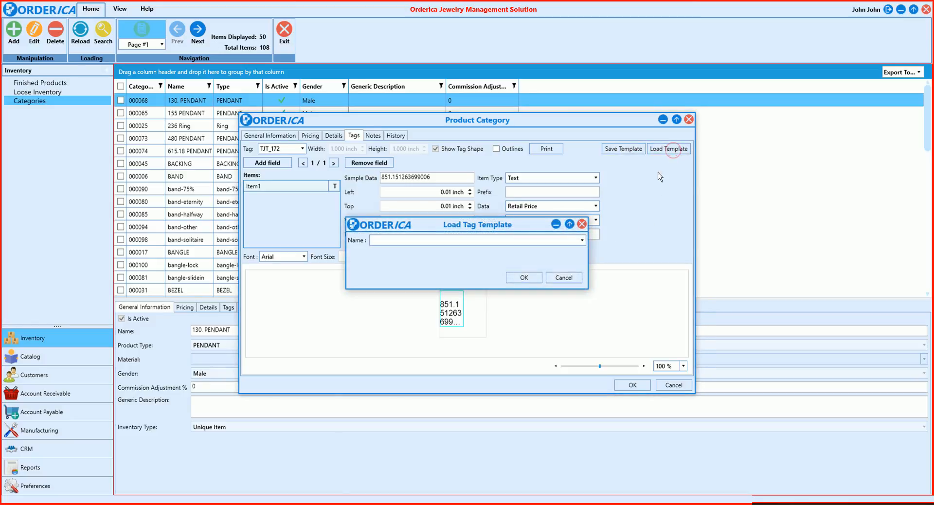
pyautogui.click(580, 243)
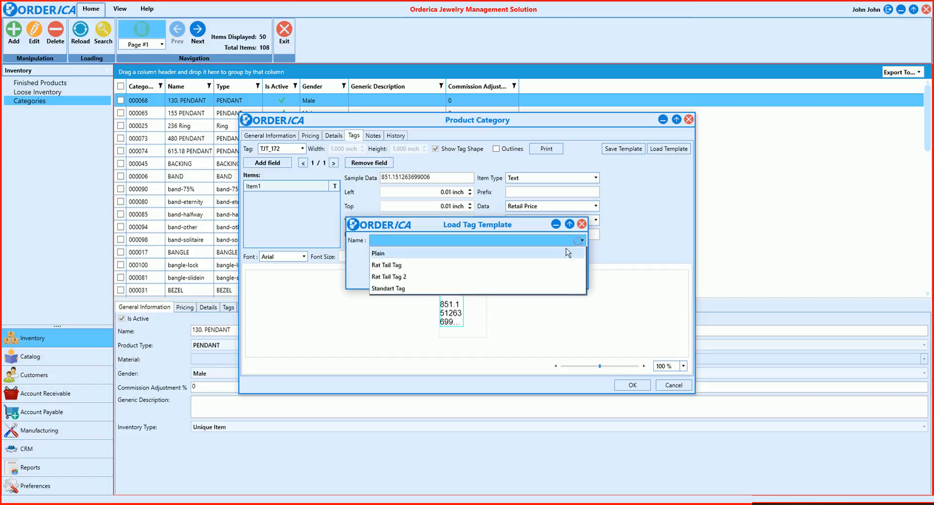
pyautogui.click(524, 267)
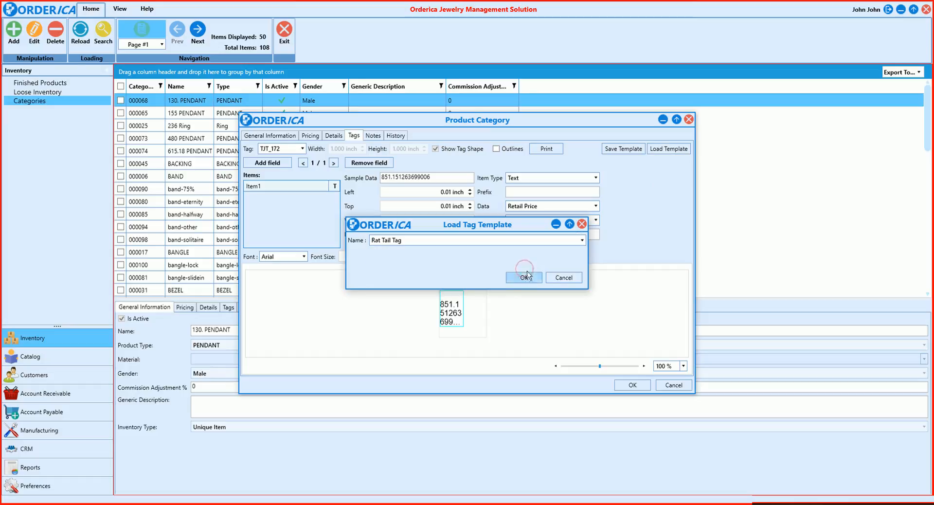
pyautogui.click(527, 274)
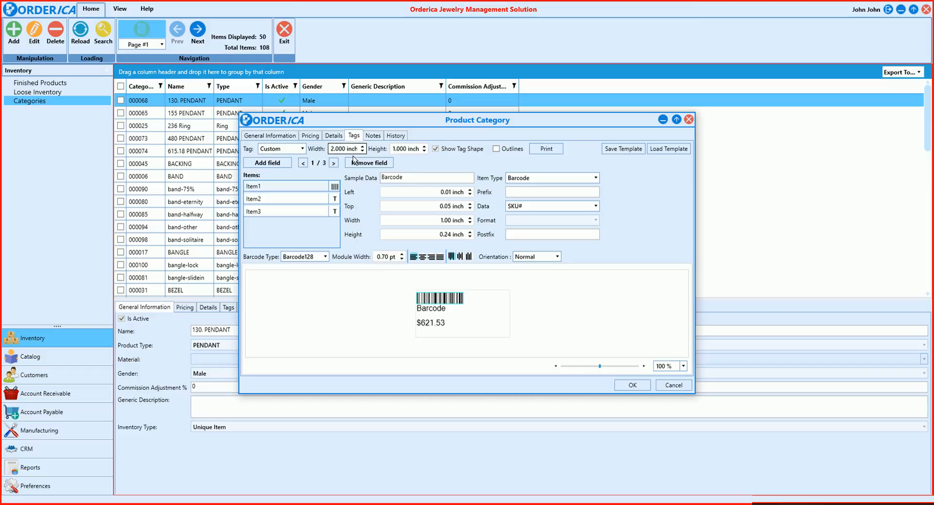
# - Draft a category note with the short description New Shipment and a description of a new bracelet shipment, and discard it
pyautogui.click(368, 135)
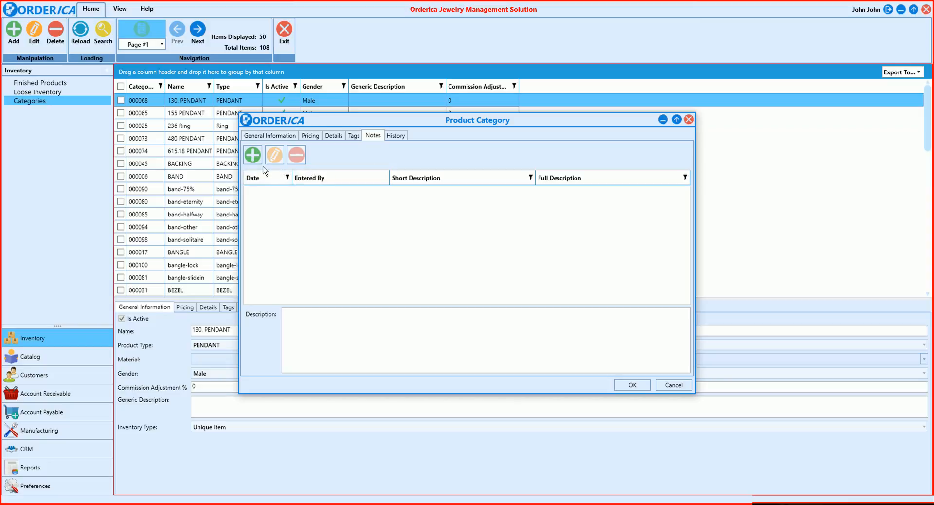
pyautogui.click(253, 155)
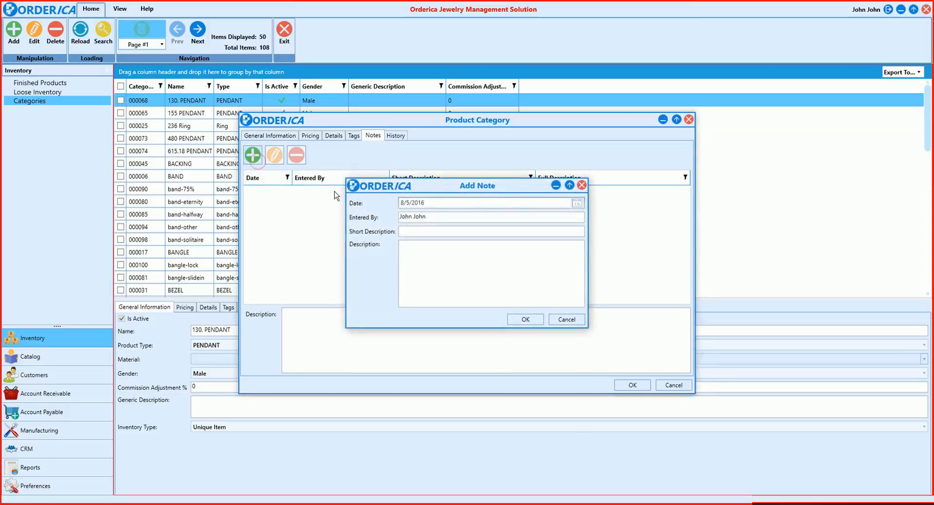
pyautogui.click(468, 232)
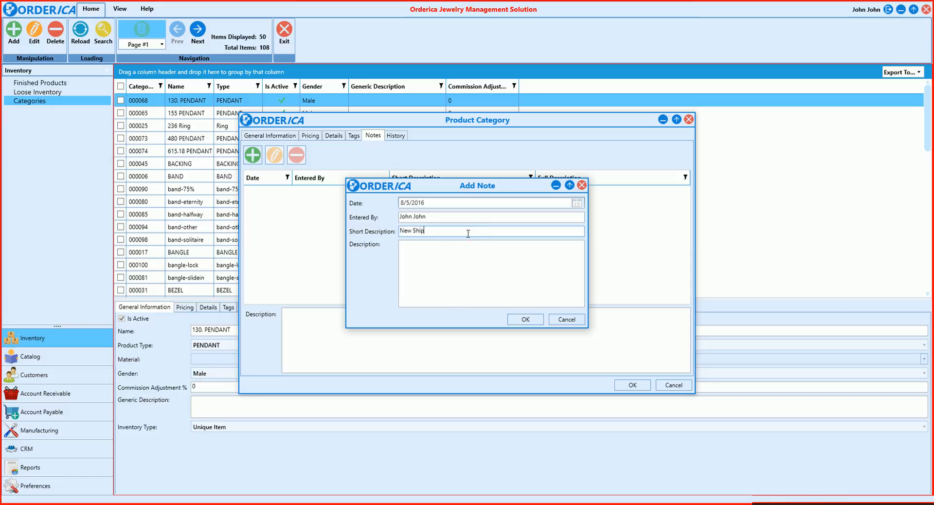
pyautogui.click(478, 264)
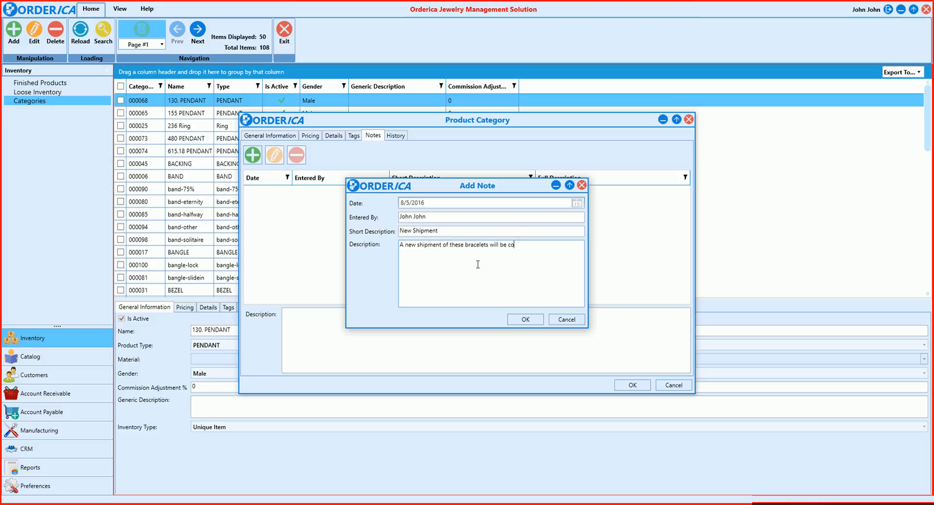
pyautogui.click(581, 184)
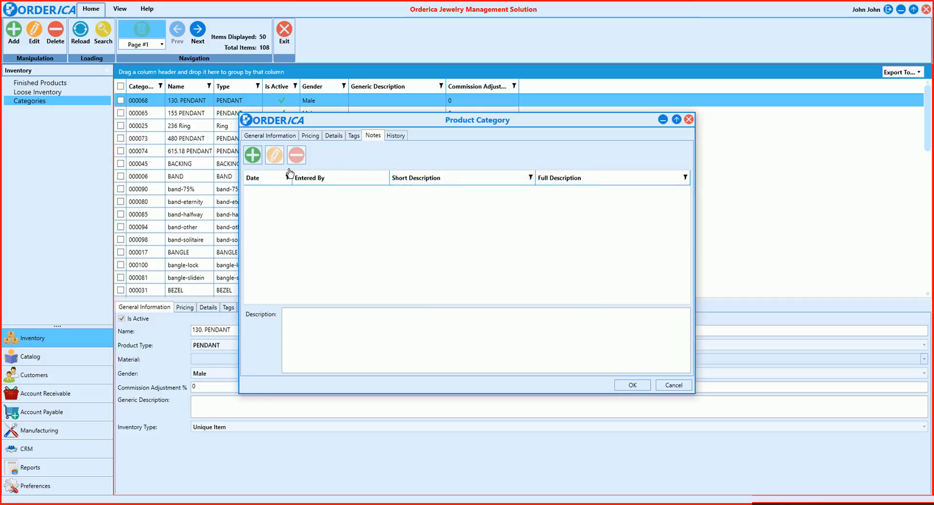
# - View the product category's history and cancel the category without saving it
pyautogui.click(397, 136)
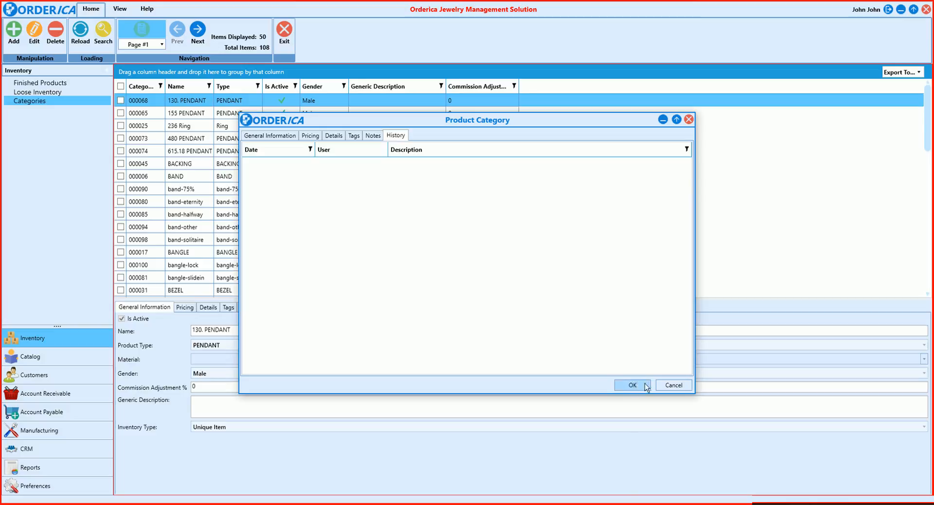
pyautogui.click(674, 385)
pyautogui.click(526, 276)
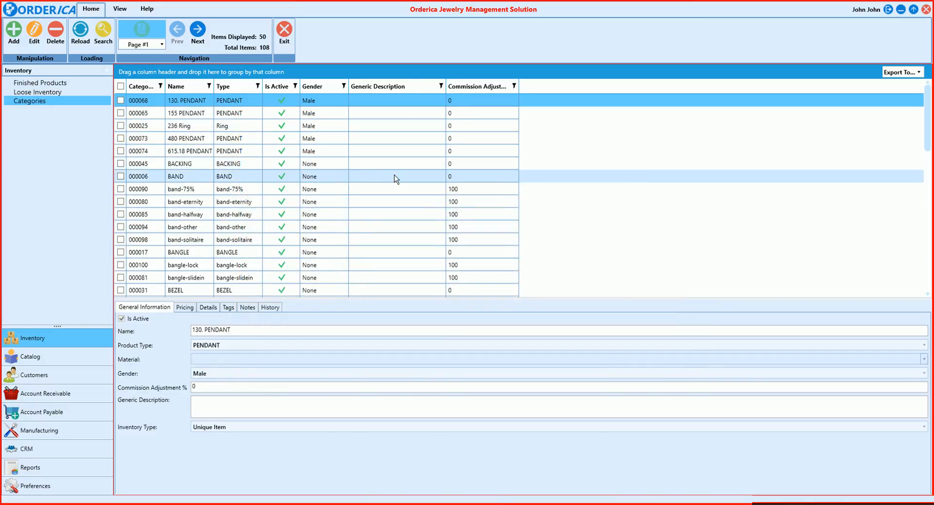
# - Find the Mens Gold BAND category in the list and preview its general information
pyautogui.scroll(-4, 400, 229)
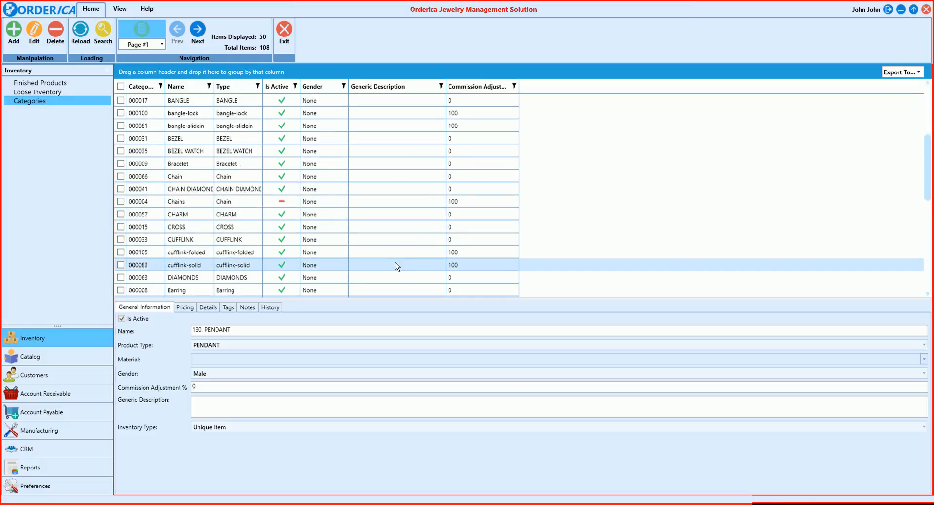
pyautogui.scroll(-1, 400, 243)
pyautogui.scroll(-3, 401, 244)
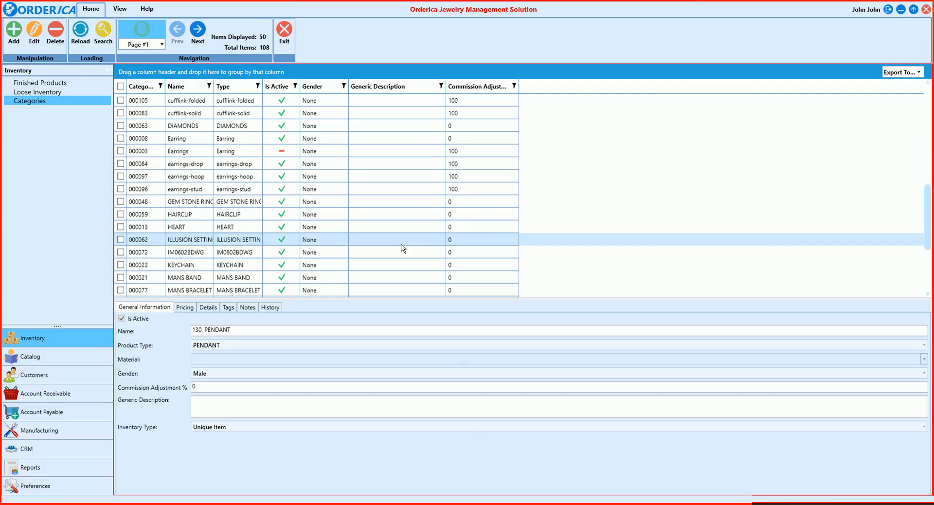
pyautogui.click(400, 265)
pyautogui.scroll(-2, 400, 272)
pyautogui.click(399, 272)
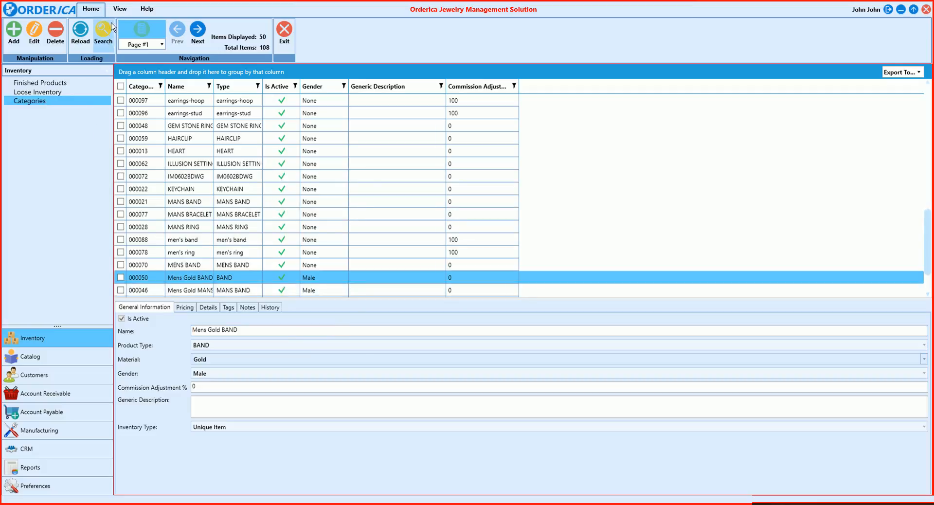
# - Try snapping the preview to the right and showing only the grid, and return the preview to the bottom
pyautogui.click(120, 9)
pyautogui.click(49, 35)
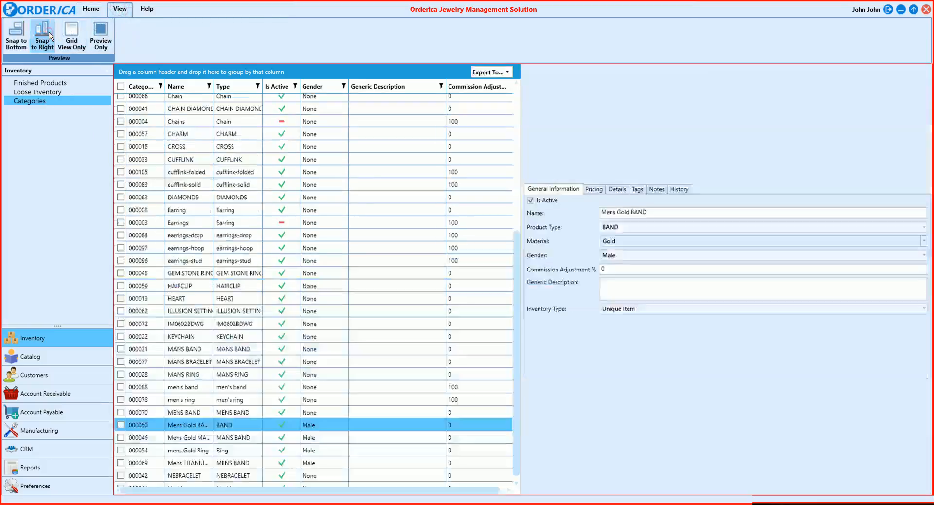
pyautogui.click(68, 39)
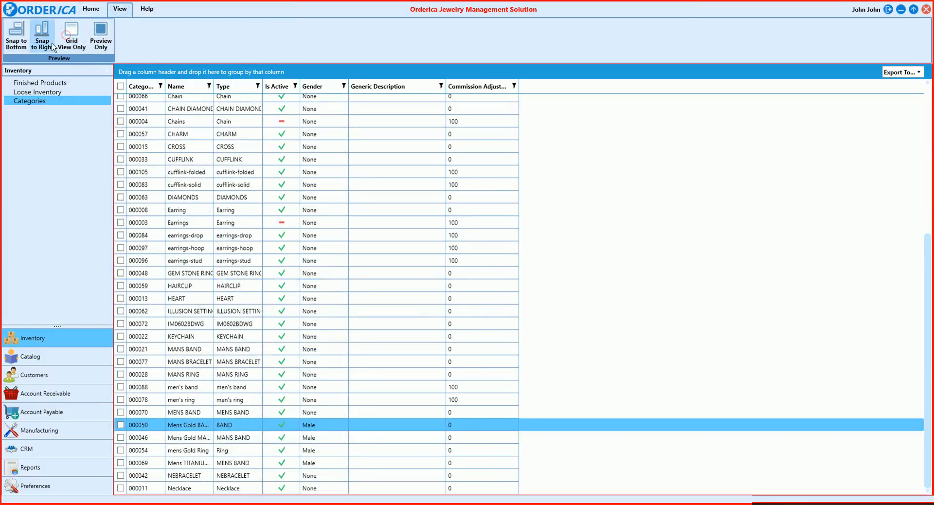
pyautogui.click(22, 40)
pyautogui.click(91, 9)
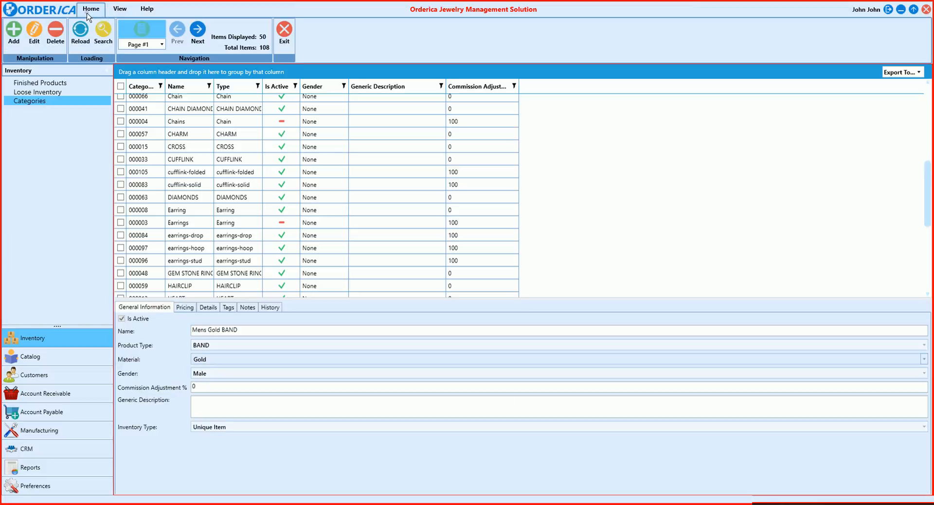
# - Open the cufflink-folded category for editing and close it without making changes
pyautogui.click(180, 171)
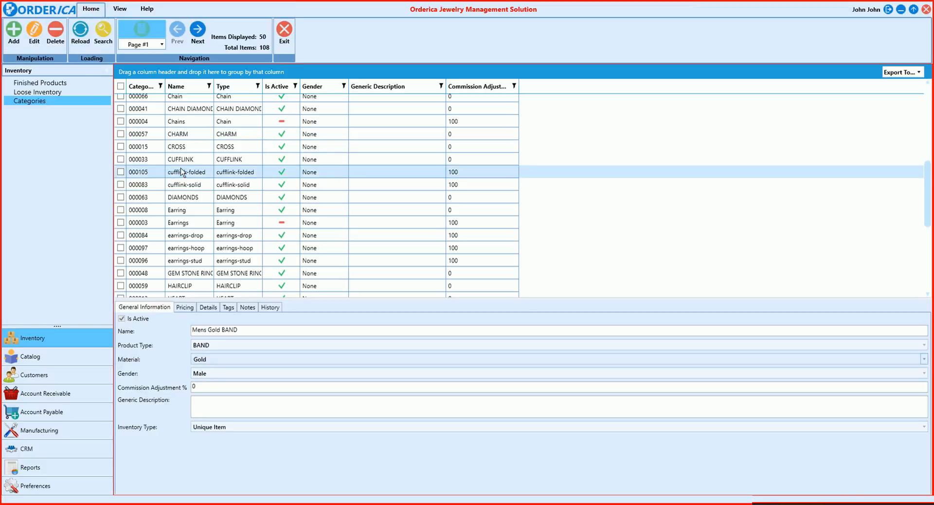
pyautogui.click(34, 33)
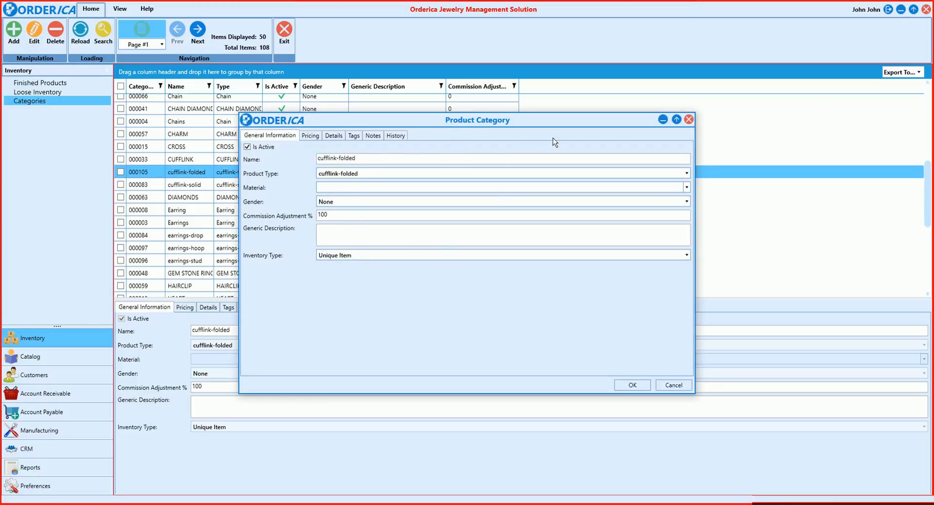
pyautogui.click(689, 119)
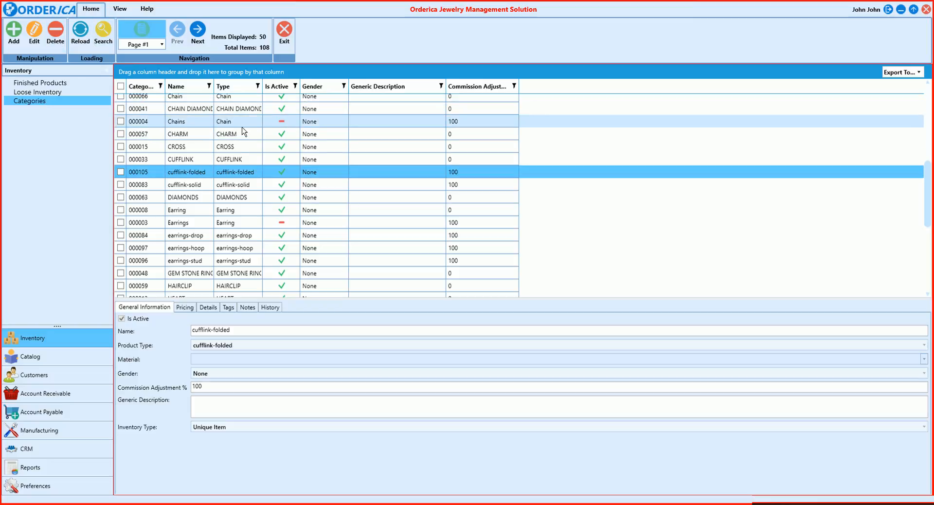
# - Group the category list by Type, browse the groups, and remove the grouping
pyautogui.scroll(-3, 343, 184)
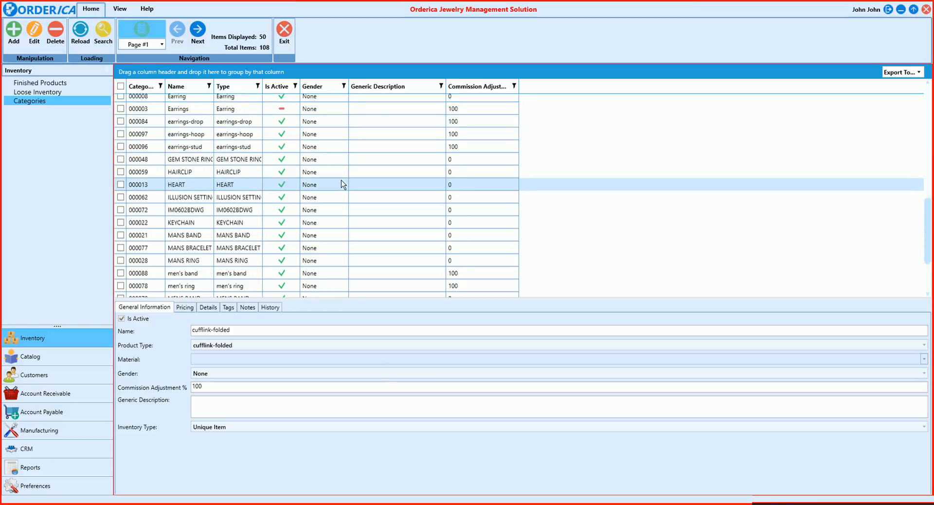
pyautogui.scroll(-1, 343, 183)
pyautogui.moveTo(229, 88); pyautogui.dragTo(243, 74)
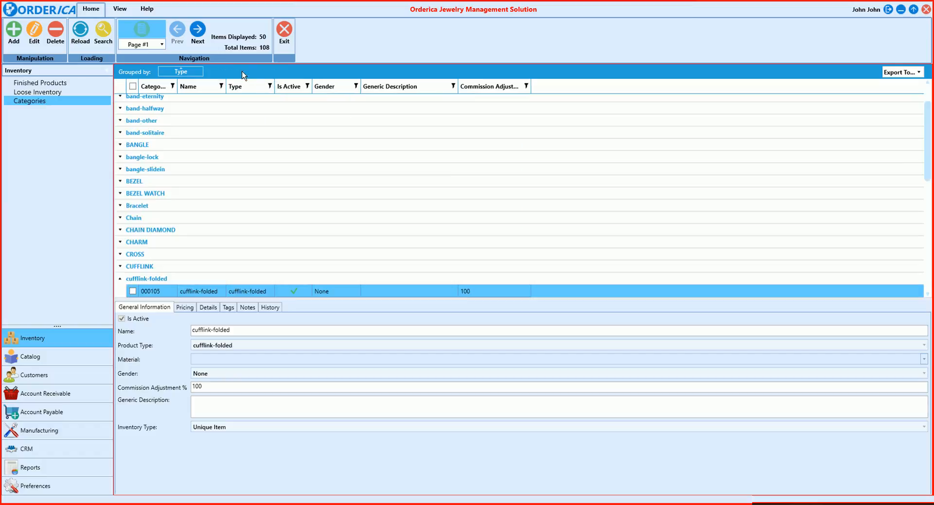
pyautogui.scroll(-9, 244, 171)
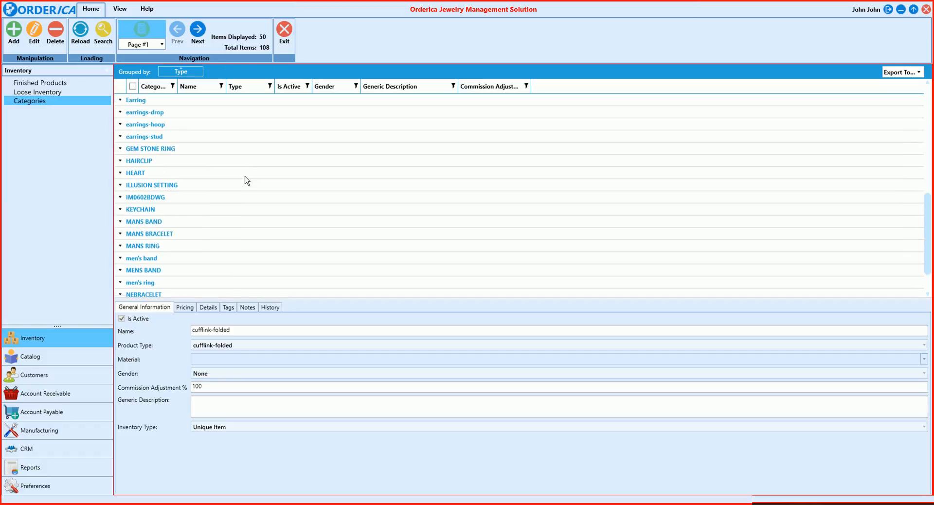
pyautogui.click(199, 73)
pyautogui.scroll(2, 161, 97)
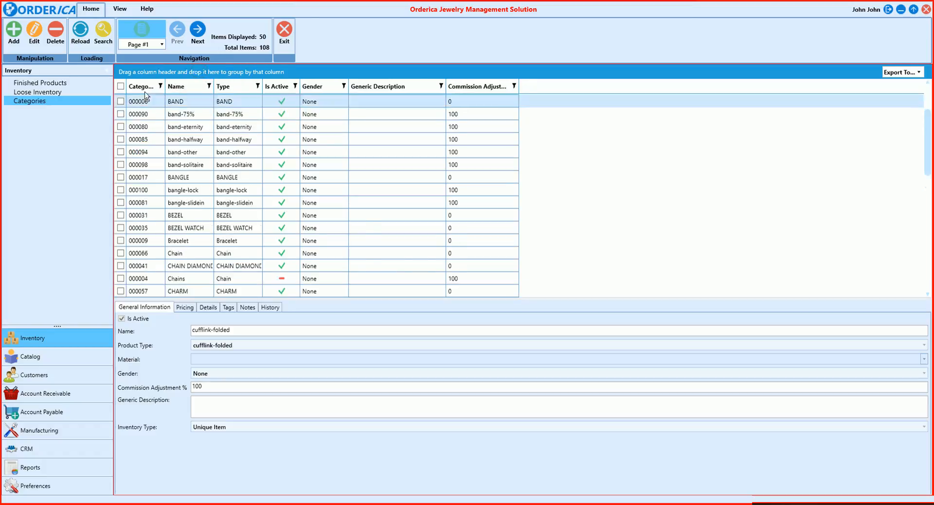
# - Review the Type and Material options in the product category search and close it without searching
pyautogui.click(101, 41)
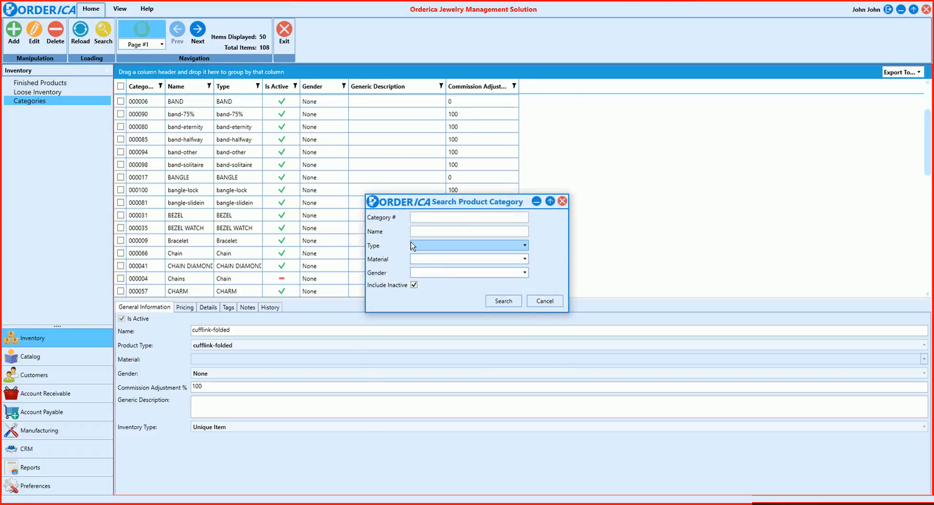
pyautogui.click(453, 247)
pyautogui.scroll(-8, 477, 282)
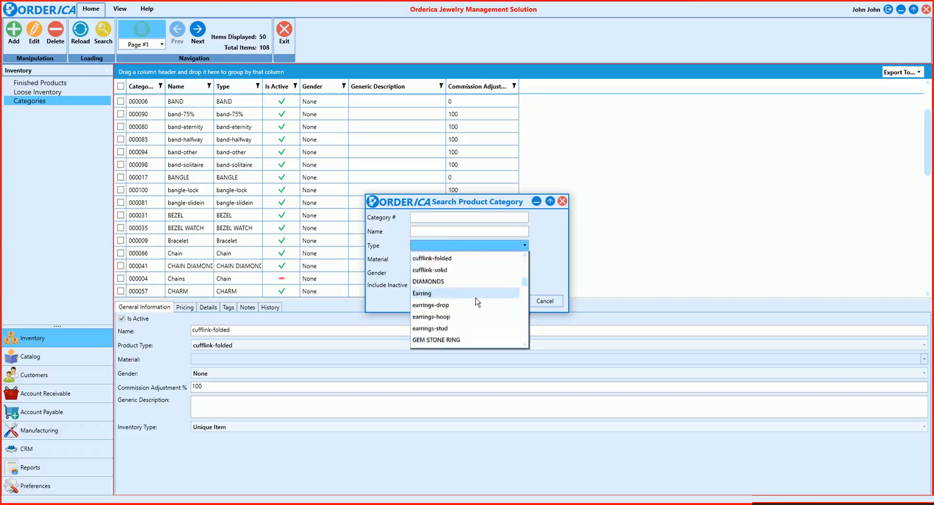
pyautogui.click(548, 269)
pyautogui.click(495, 258)
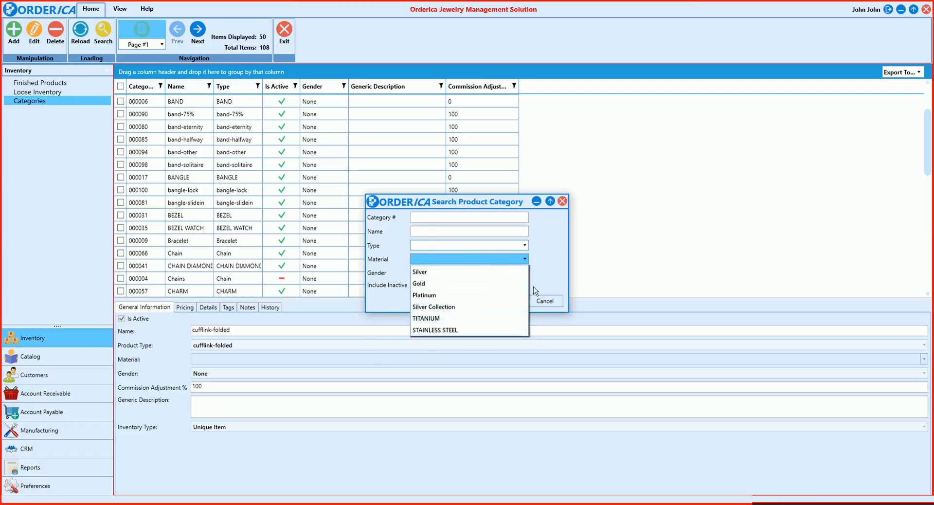
pyautogui.click(550, 271)
pyautogui.click(562, 201)
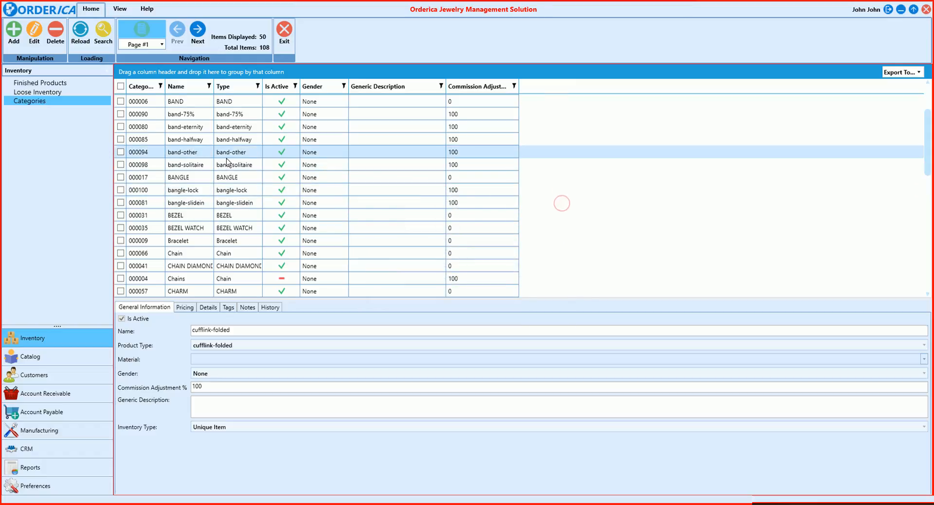
# - Browse to the second page of categories, return to the first, and view the available pages
pyautogui.click(196, 34)
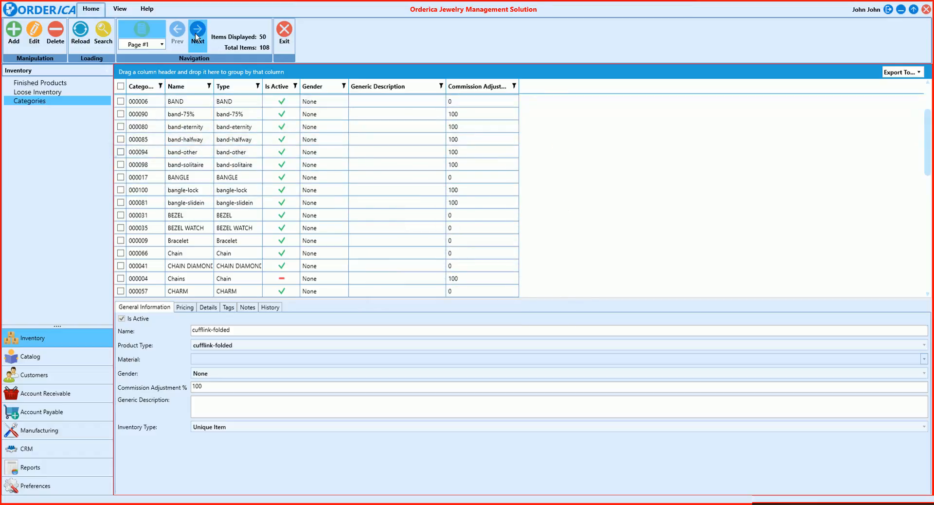
pyautogui.click(177, 34)
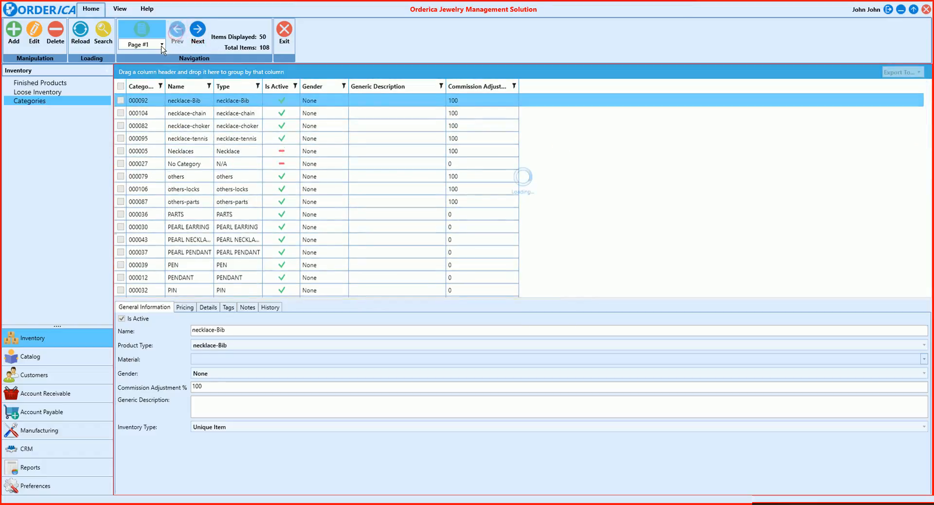
pyautogui.click(151, 45)
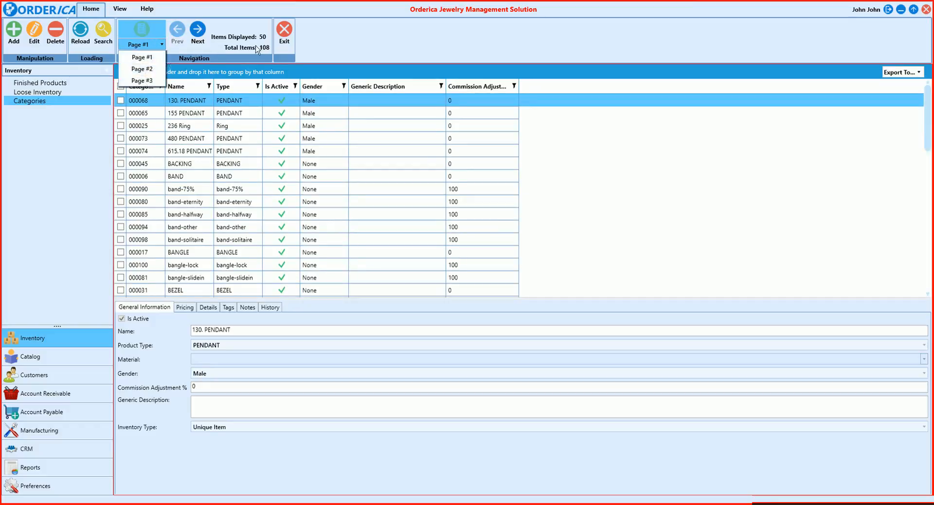
pyautogui.click(316, 46)
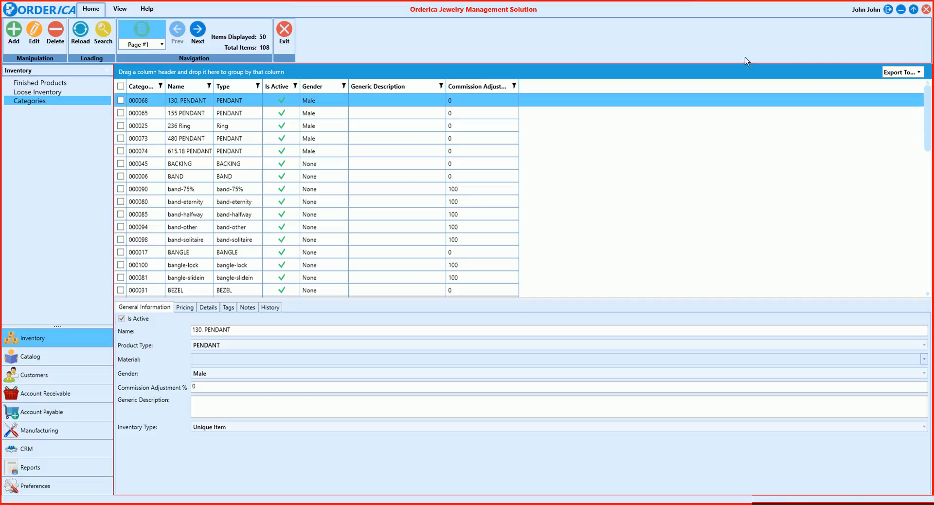
# - Tick the eight categories from 130. PENDANT through band-75% and check the available export formats without exporting
pyautogui.click(899, 72)
pyautogui.click(862, 78)
pyautogui.click(120, 100)
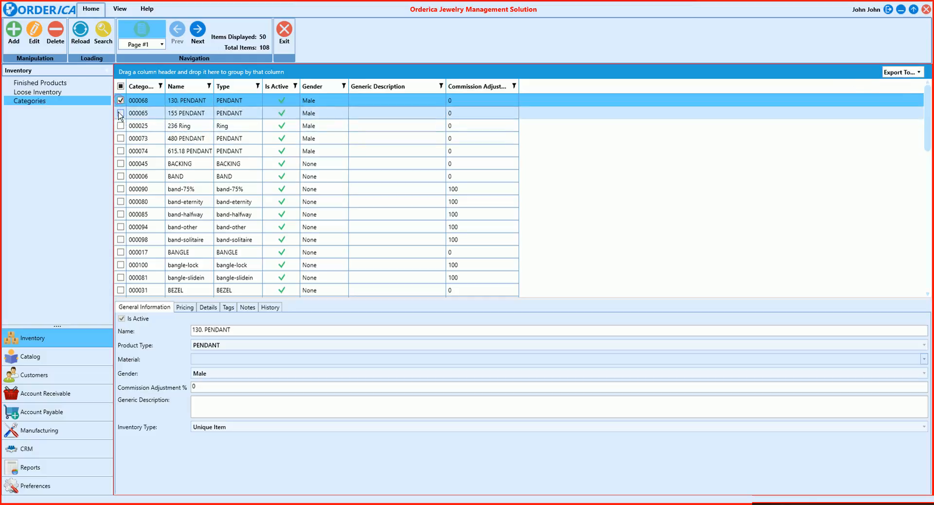
pyautogui.click(120, 112)
pyautogui.click(120, 126)
pyautogui.click(120, 138)
pyautogui.click(120, 152)
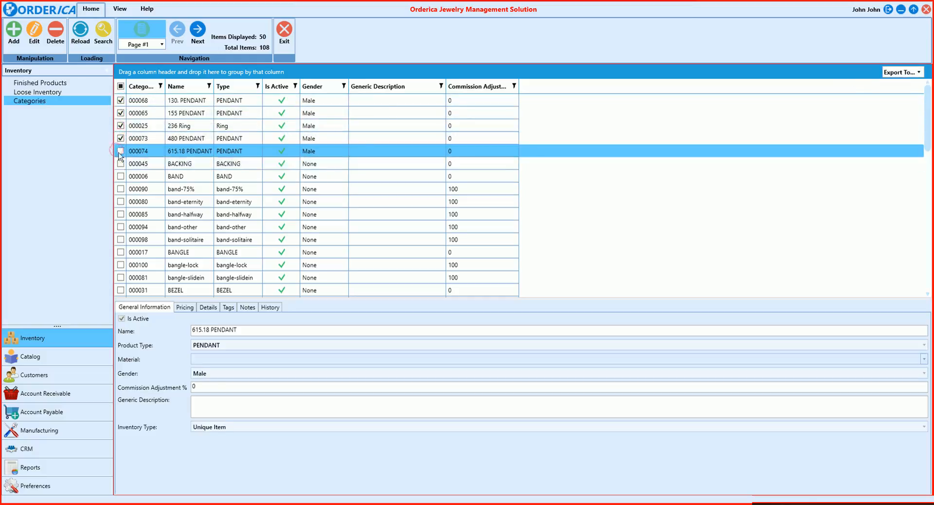
pyautogui.click(120, 164)
pyautogui.click(120, 176)
pyautogui.click(120, 188)
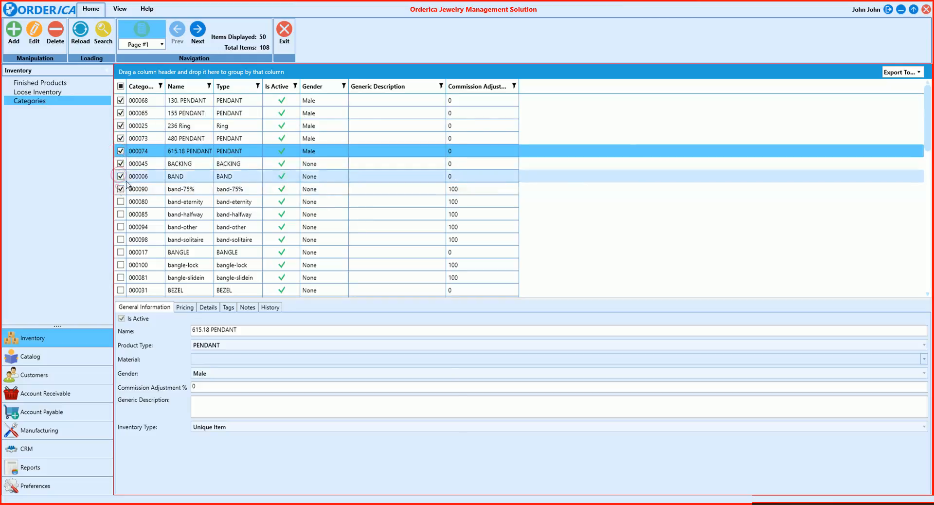
pyautogui.click(893, 75)
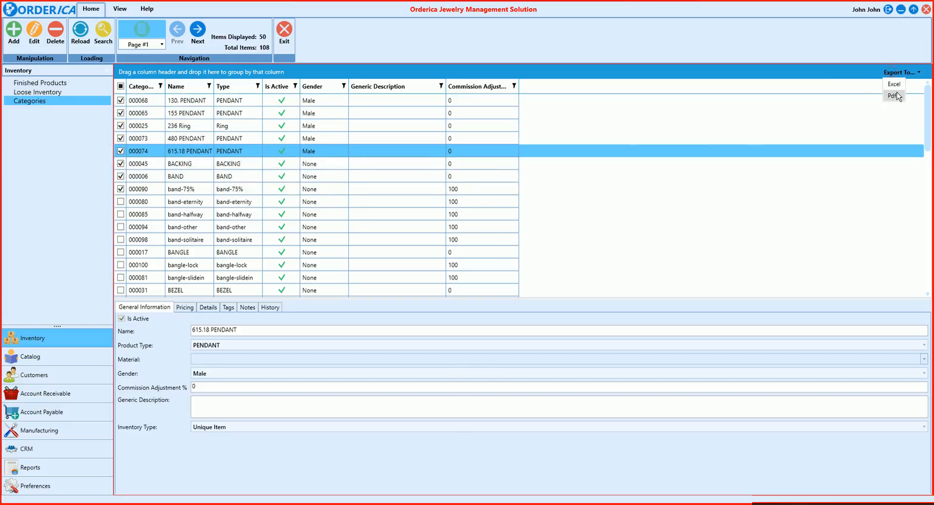
pyautogui.click(840, 69)
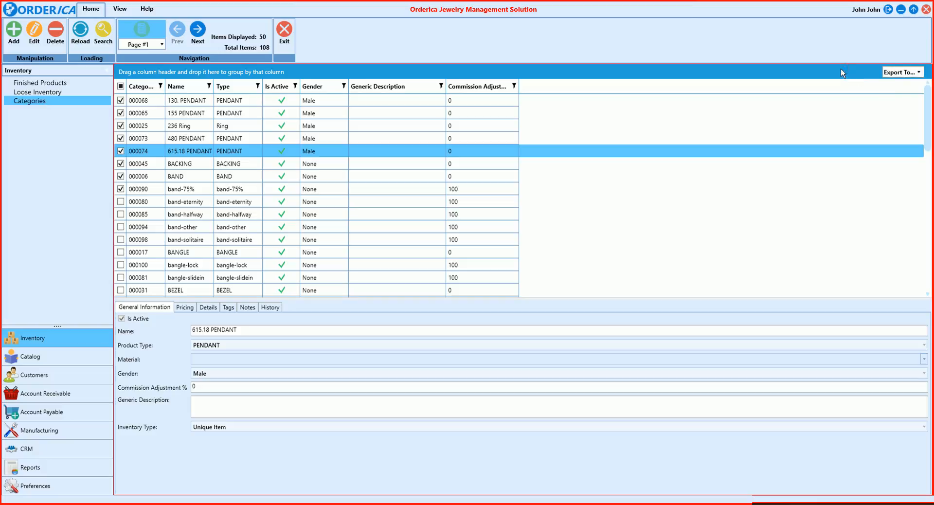